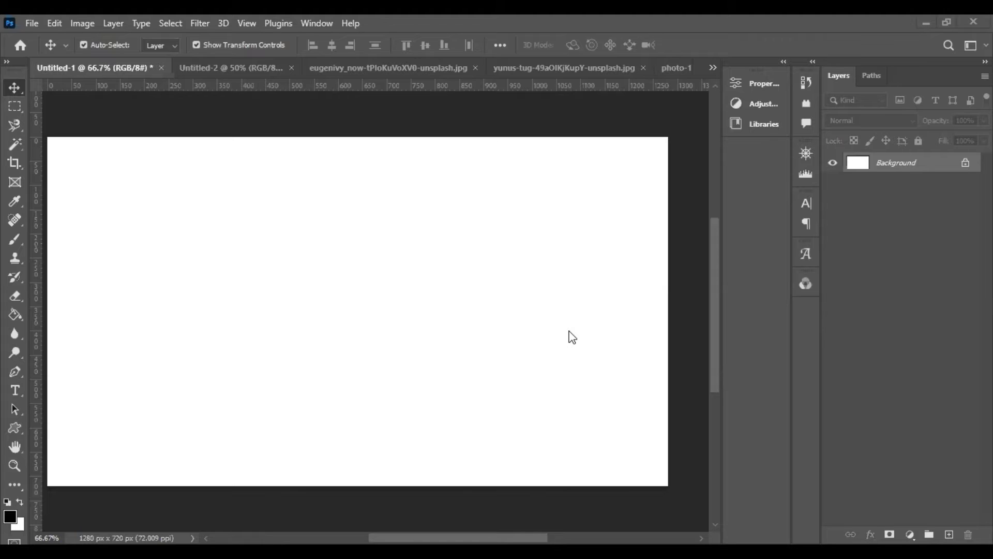
Step: Draw a rectangular frame in the upper-left part of the Untitled-1 canvas with the Frame tool
click(15, 164)
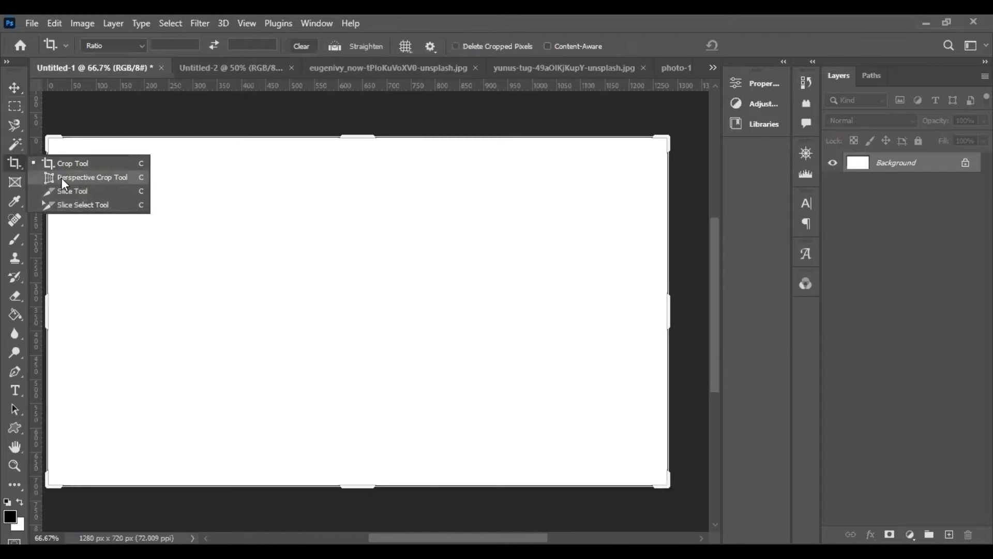
click(9, 177)
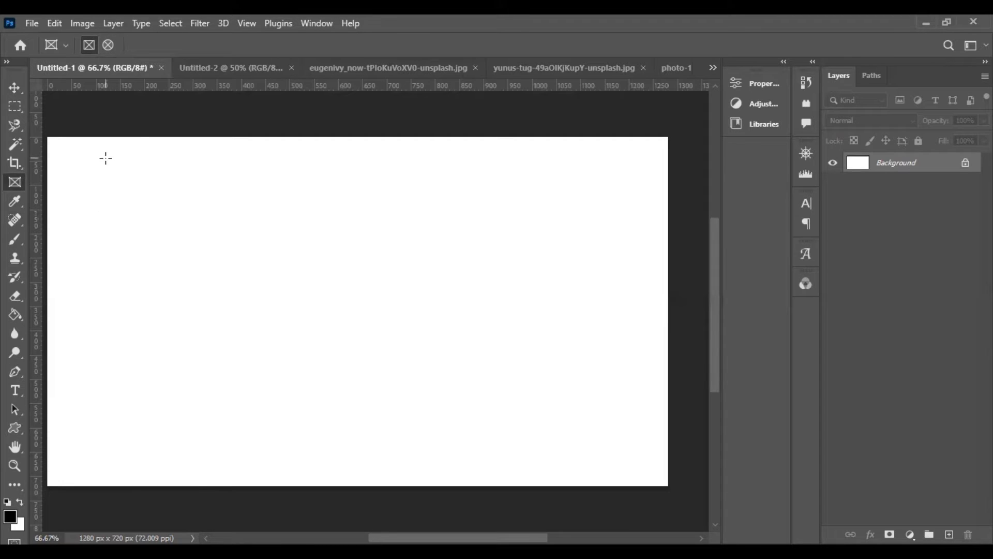
drag(105, 158, 114, 171)
drag(262, 332, 263, 334)
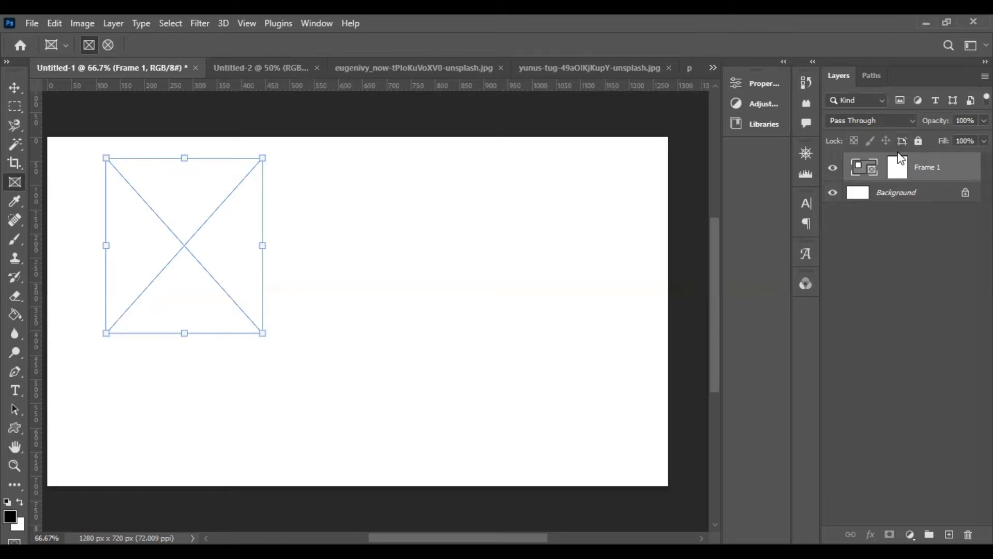
click(272, 69)
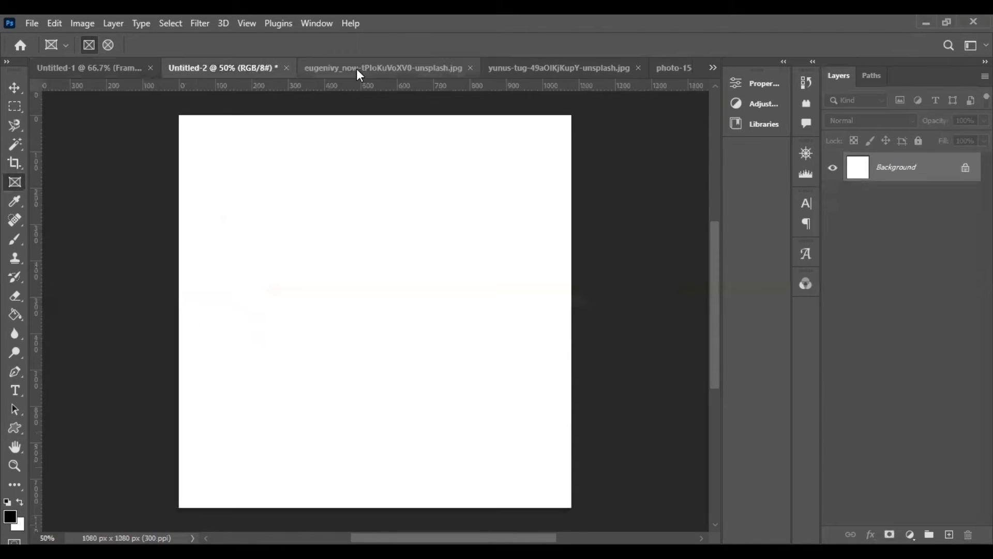
click(357, 69)
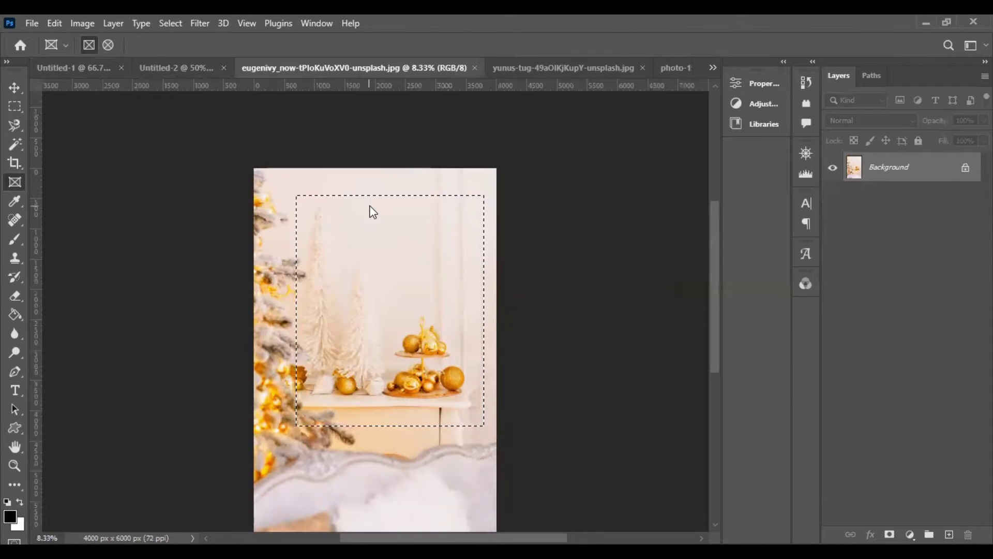
key(ctrl+d)
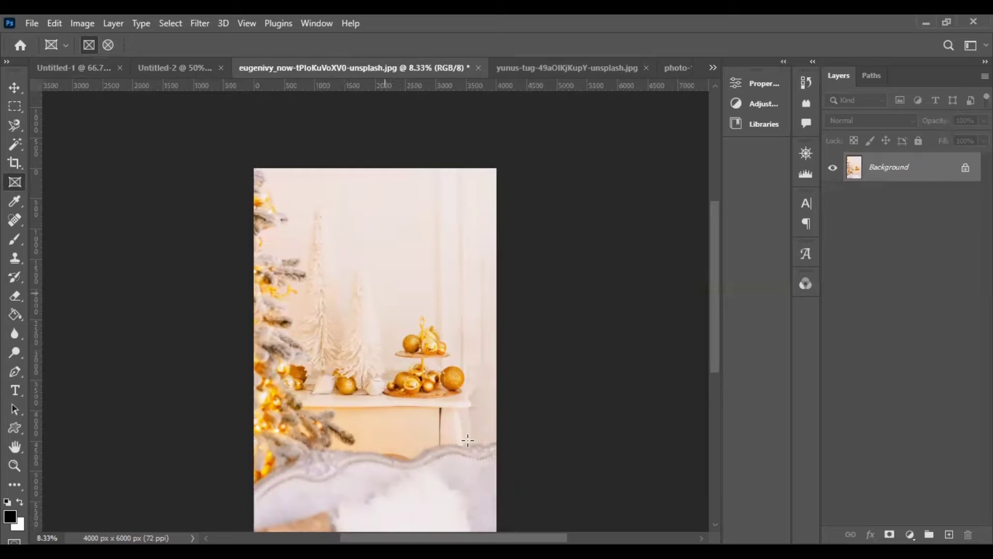
drag(478, 420, 474, 415)
key(ctrl+z)
Step: Select the tiered stand of gold ornaments in the photo with the Rectangular Marquee tool
click(15, 106)
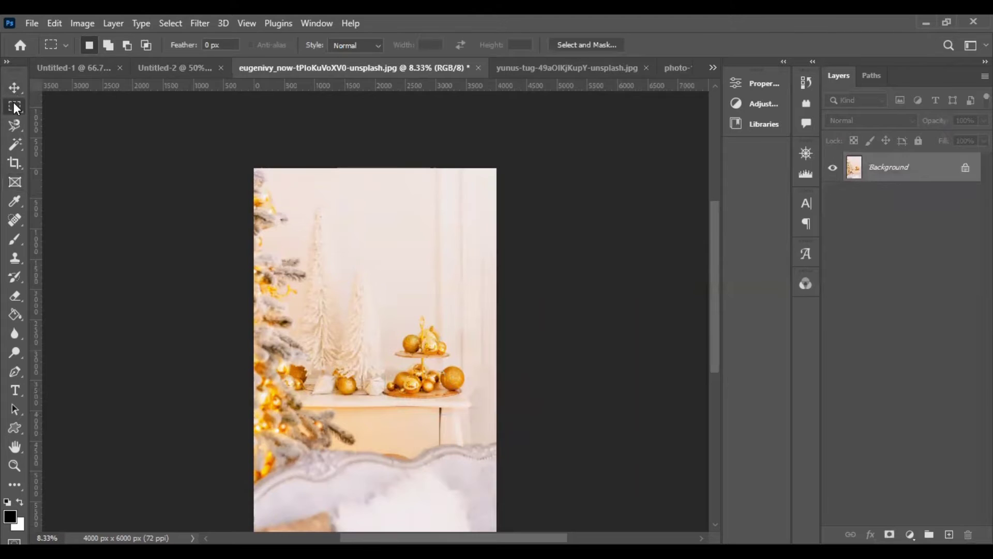
right_click(15, 106)
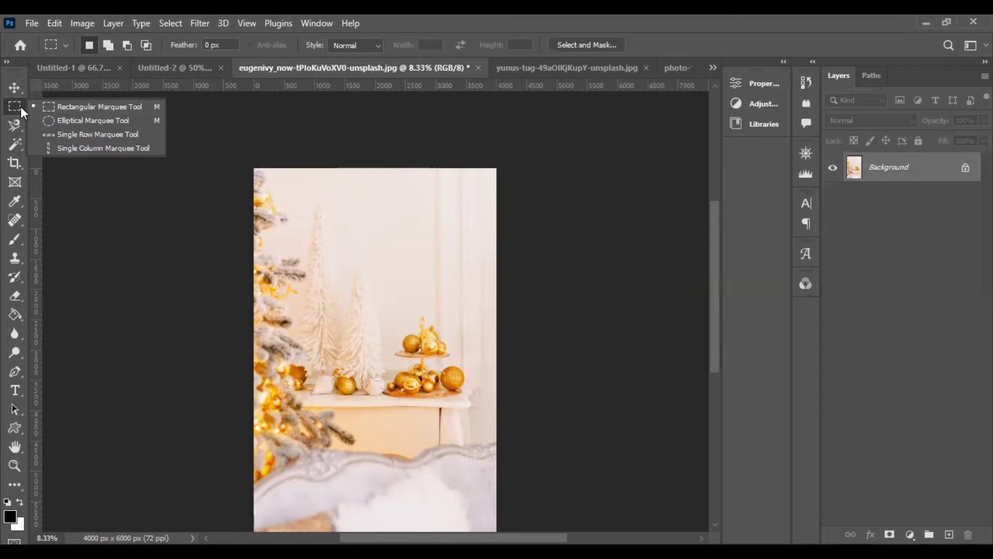
click(63, 104)
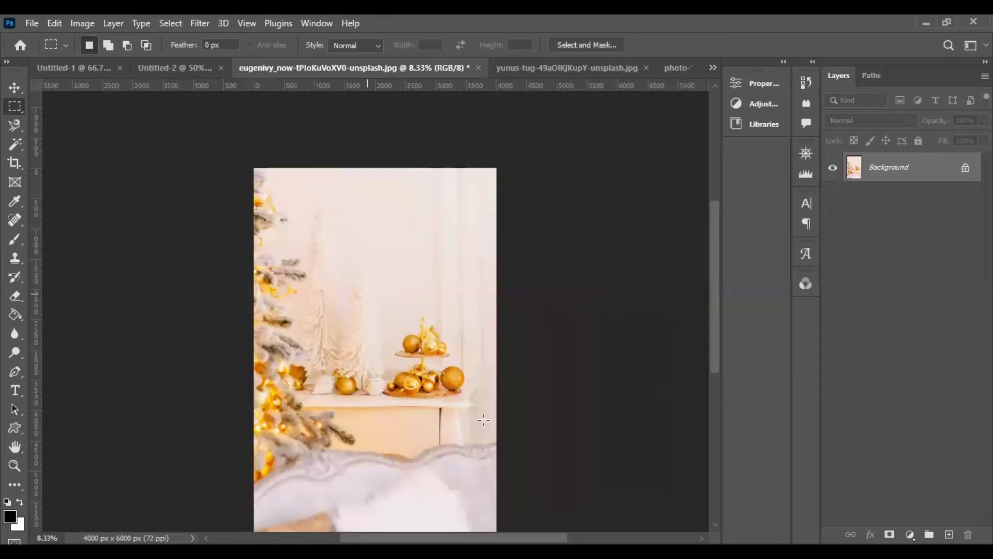
drag(368, 295, 484, 420)
Step: Copy the selected ornament area into the Untitled-1 document and scale it down to about 30%
click(15, 87)
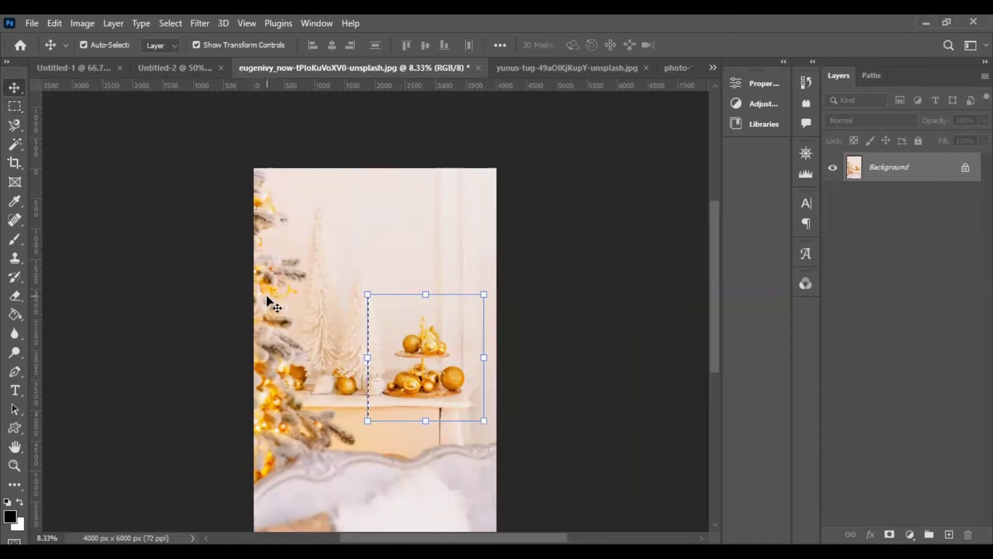
drag(107, 54, 344, 279)
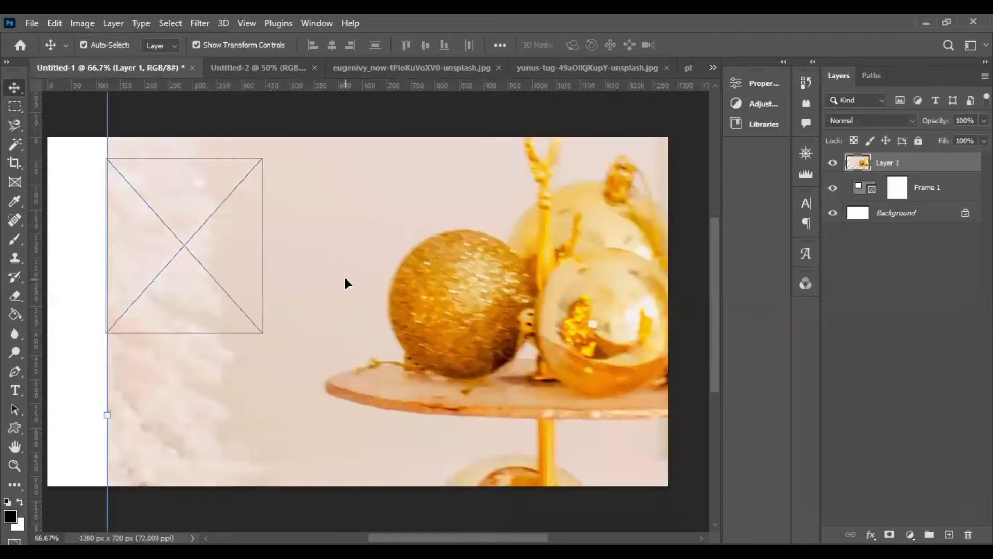
click(108, 421)
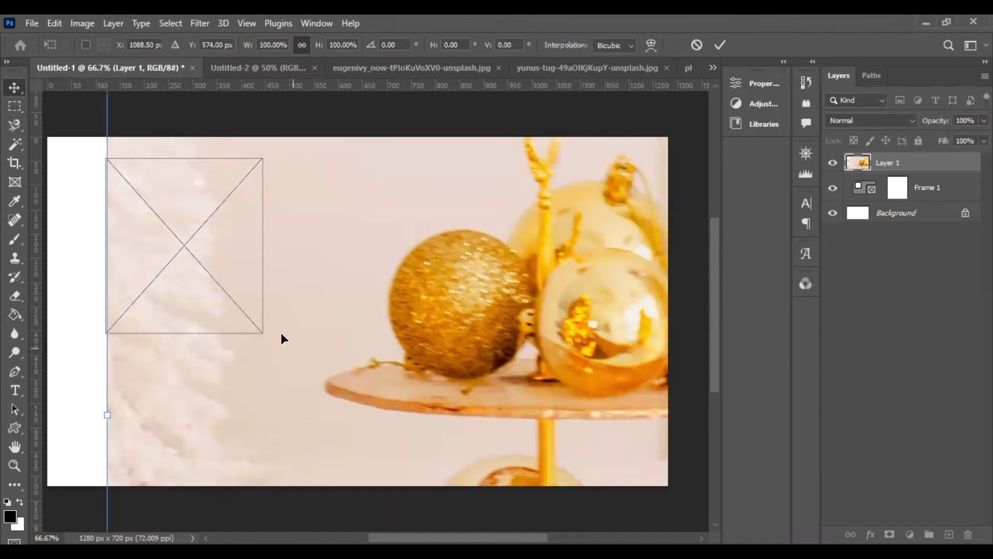
mouse_move(263, 334)
mouse_down()
mouse_move(443, 315)
mouse_move(245, 333)
mouse_up()
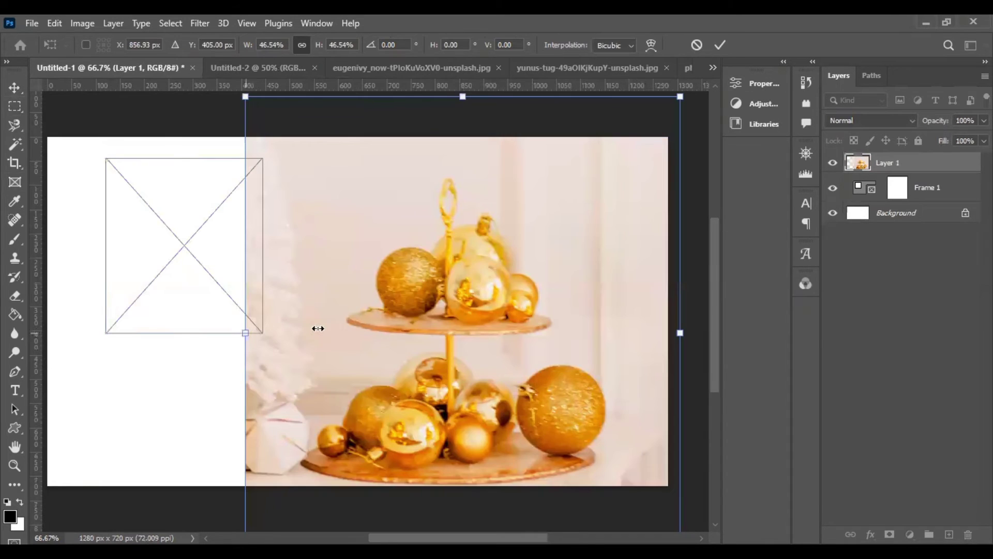
drag(318, 329, 402, 333)
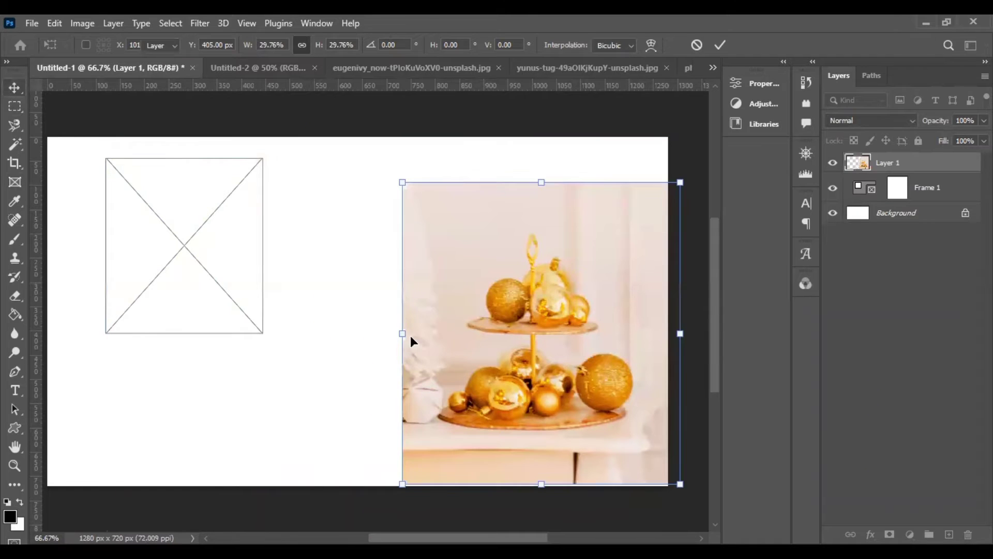
key(Return)
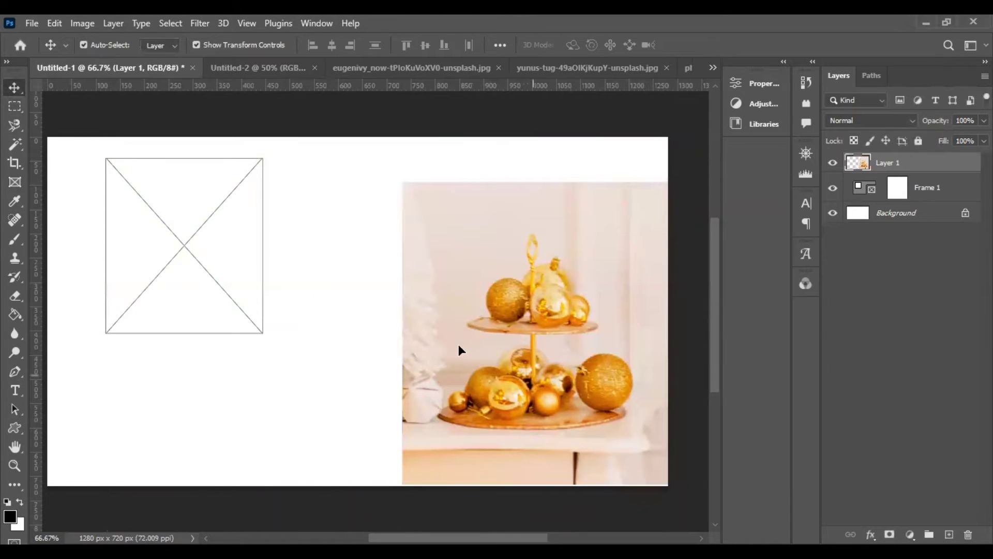
Step: Move the ornament picture into the empty rectangular frame so the frame crops it
drag(157, 254, 203, 268)
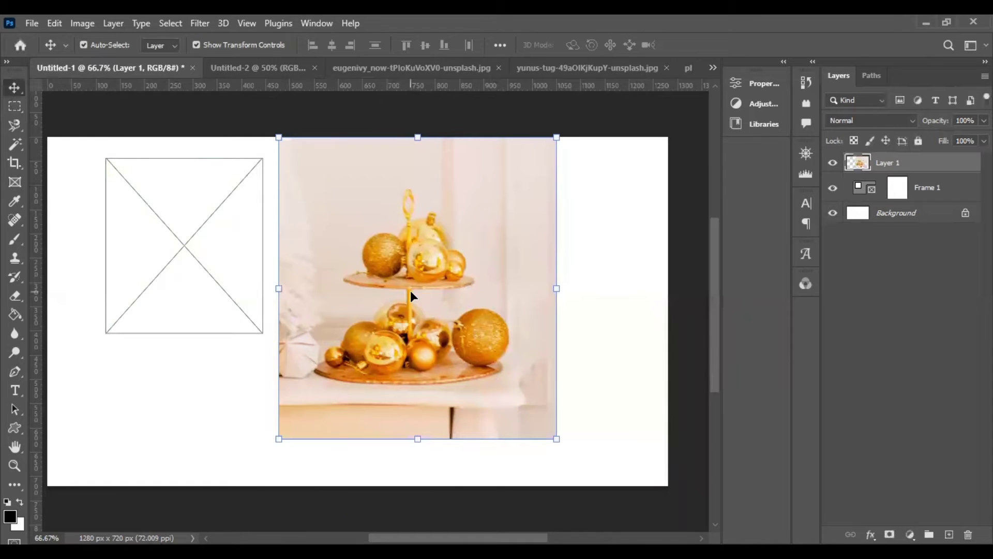
drag(411, 290, 190, 254)
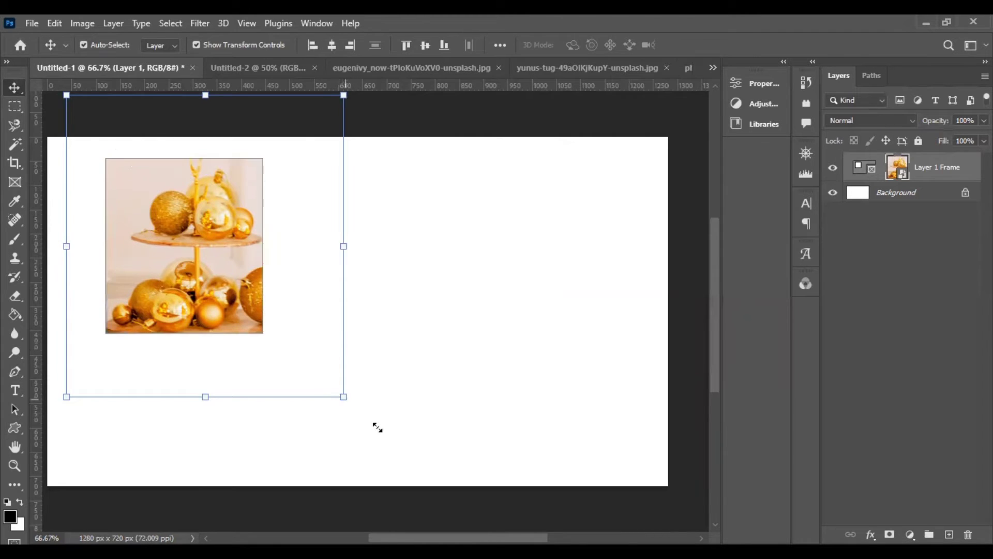
Step: Scale the picture inside the frame to about 69%, center the ornaments, and move the framed picture slightly lower on the canvas
key(ctrl+t)
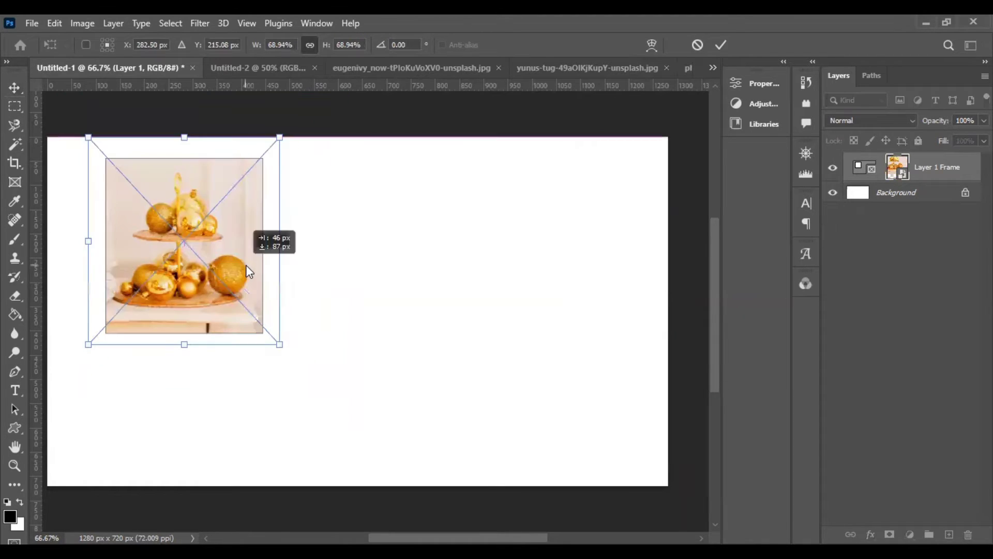
drag(251, 265, 258, 263)
click(18, 89)
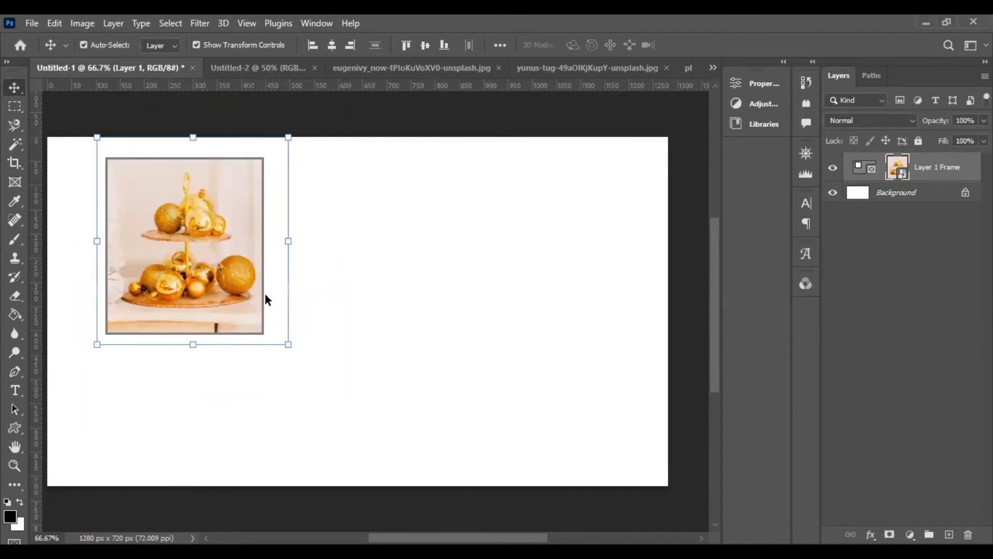
click(348, 316)
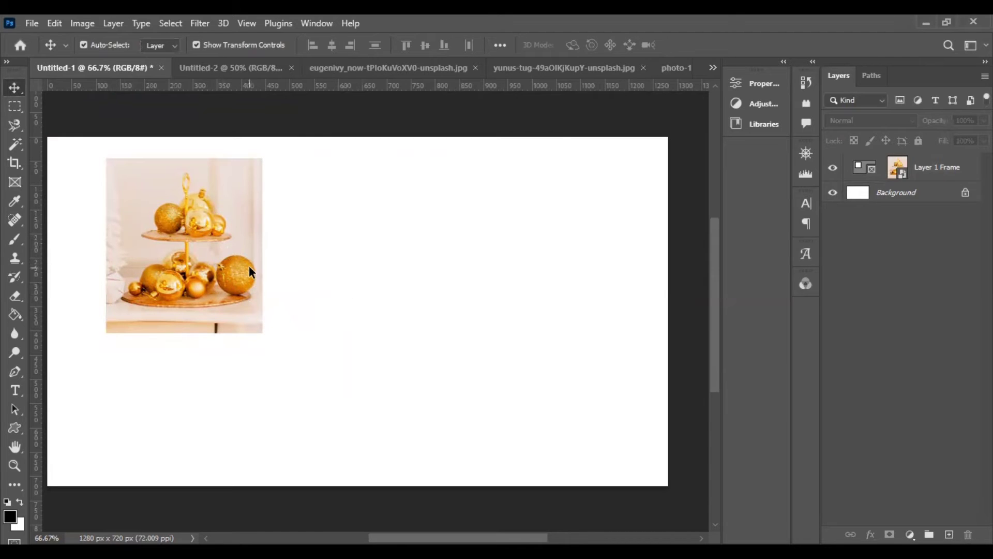
drag(243, 266, 380, 298)
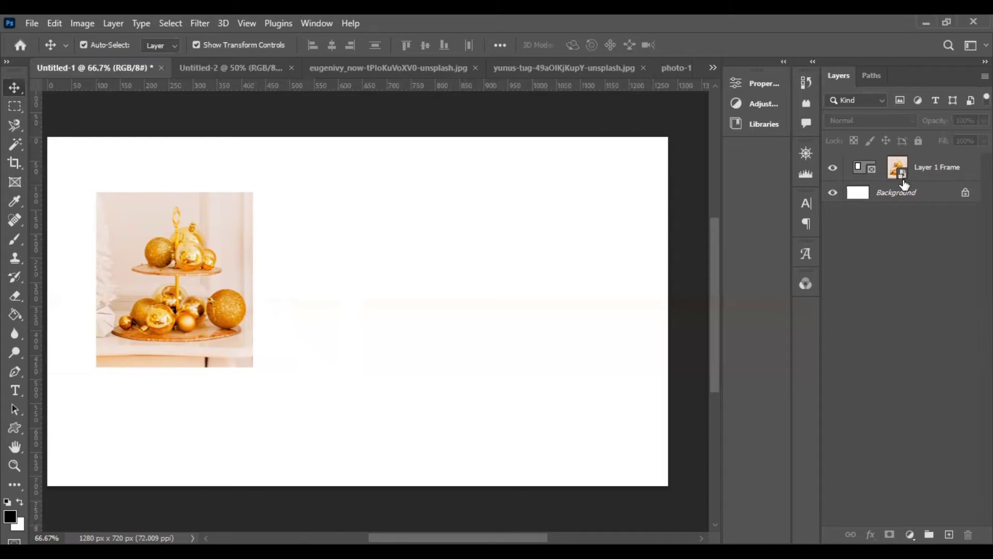
Step: Open the framed picture's smart object contents and add a Channel Mixer adjustment layer
double_click(903, 178)
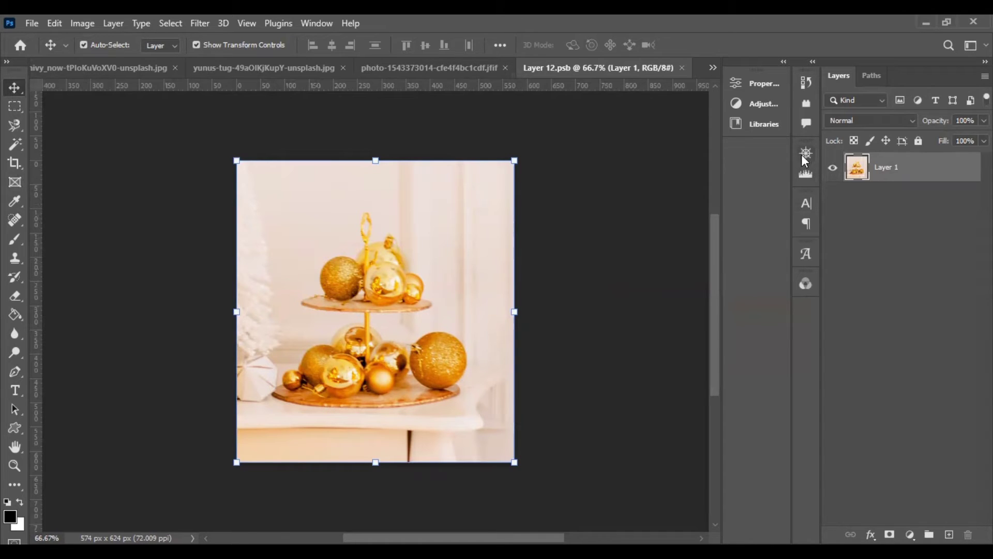
click(761, 102)
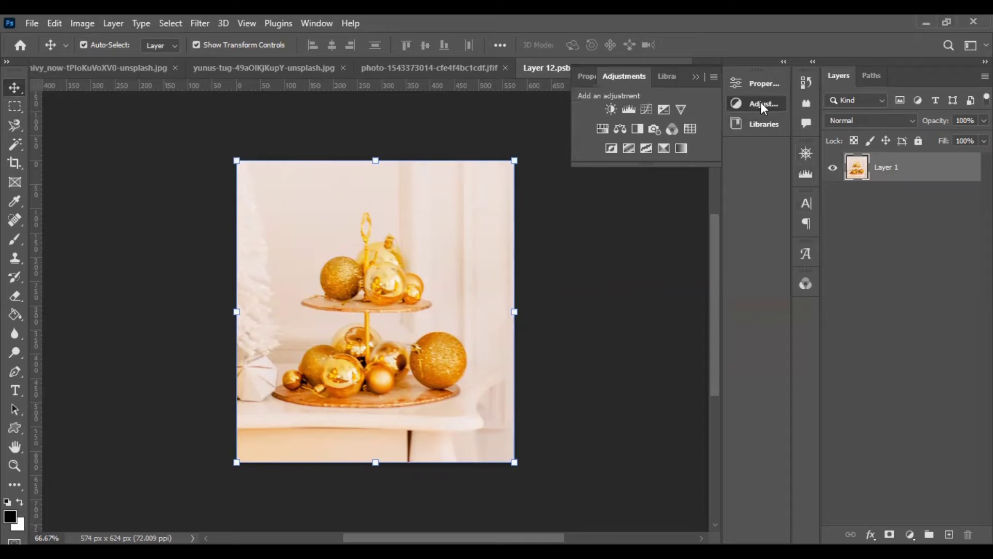
click(670, 133)
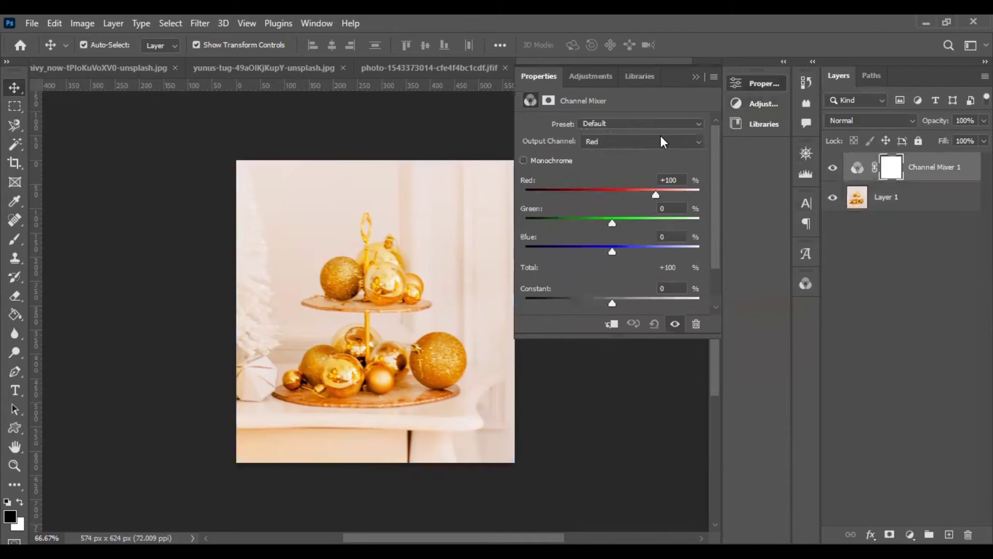
Step: Adjust the Channel Mixer's Red output channel to red -73%, green +80%, blue about +50% and constant -110%
drag(657, 195, 579, 223)
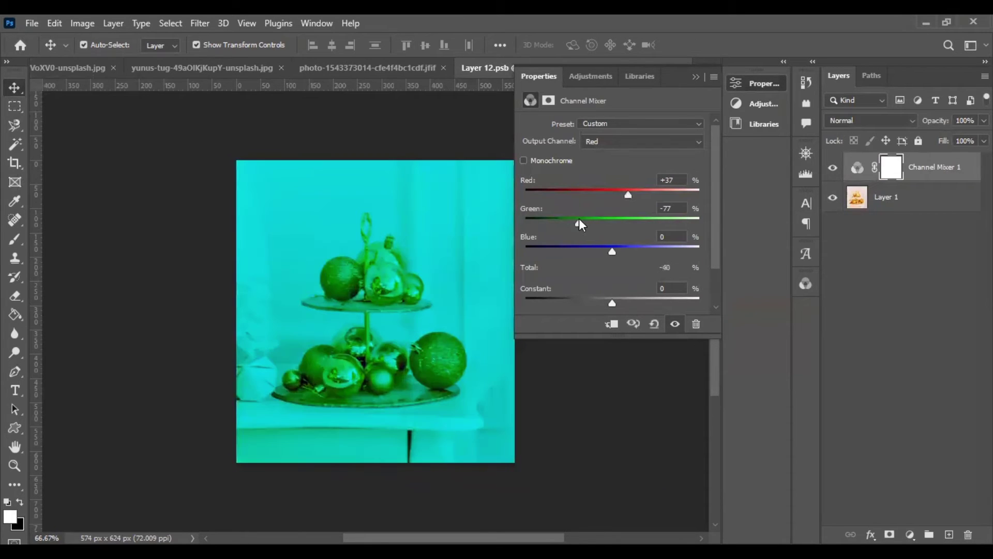
drag(612, 252, 632, 252)
drag(613, 303, 634, 303)
drag(578, 223, 564, 224)
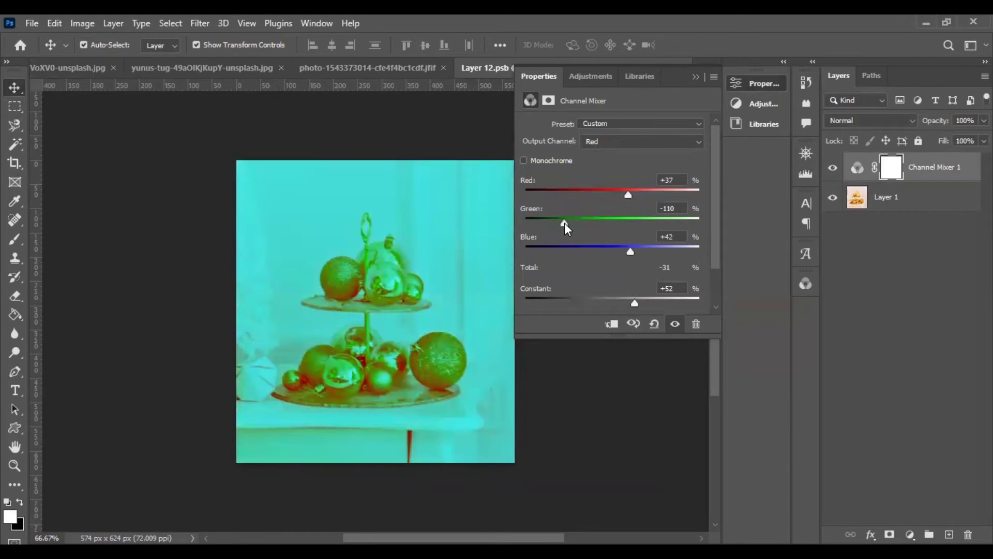
drag(615, 191, 640, 197)
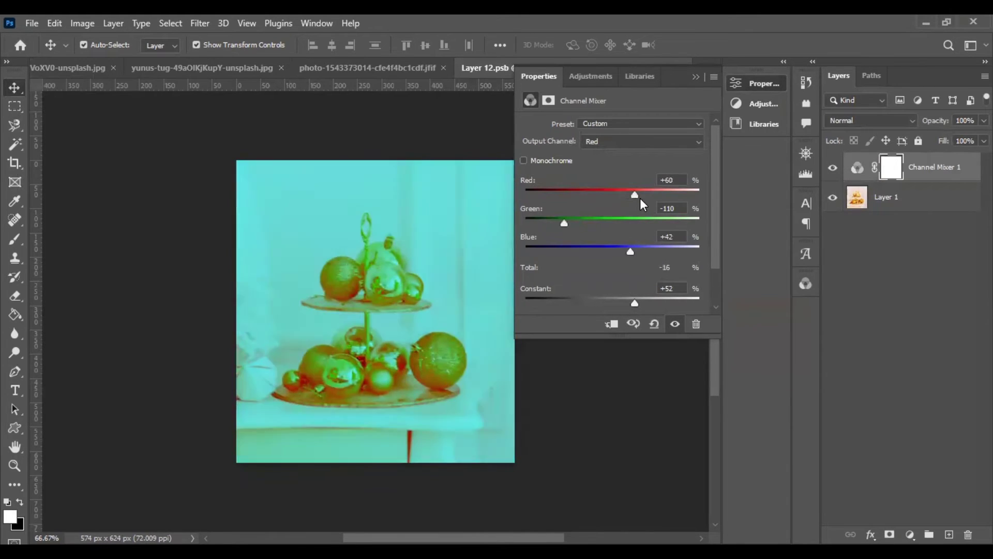
mouse_move(563, 224)
mouse_down()
mouse_move(577, 226)
mouse_move(557, 225)
mouse_up()
drag(631, 253, 670, 253)
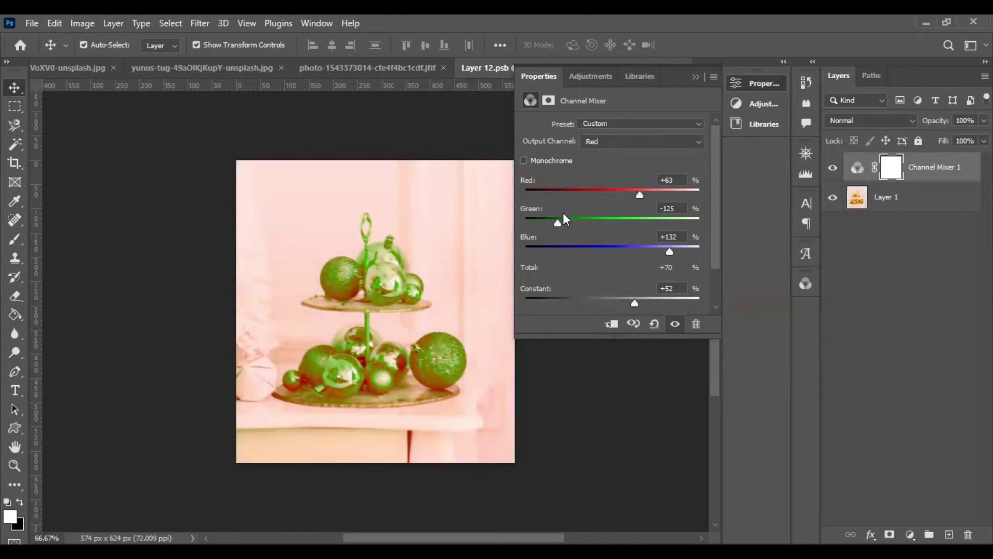
drag(557, 223, 666, 227)
drag(641, 195, 581, 196)
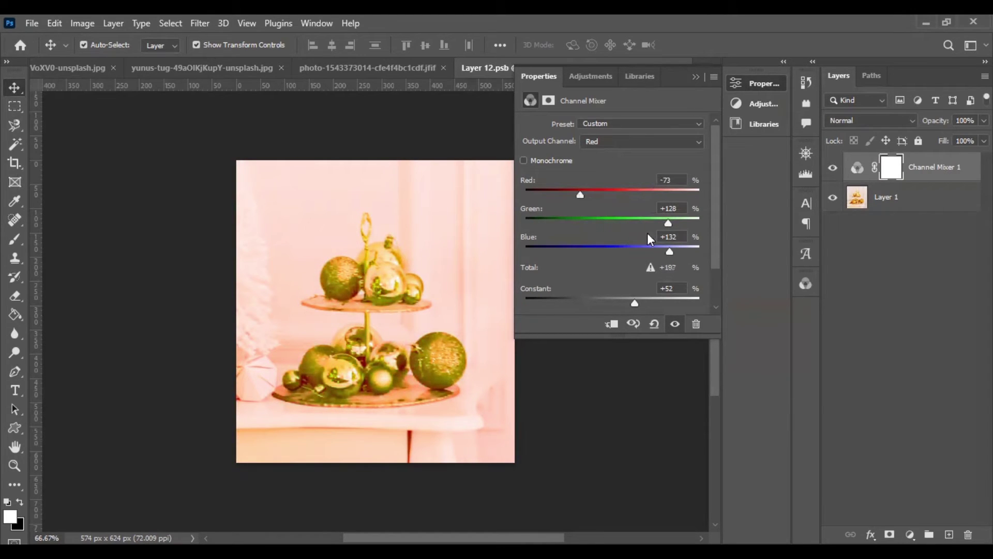
drag(638, 301, 670, 303)
drag(604, 298, 565, 298)
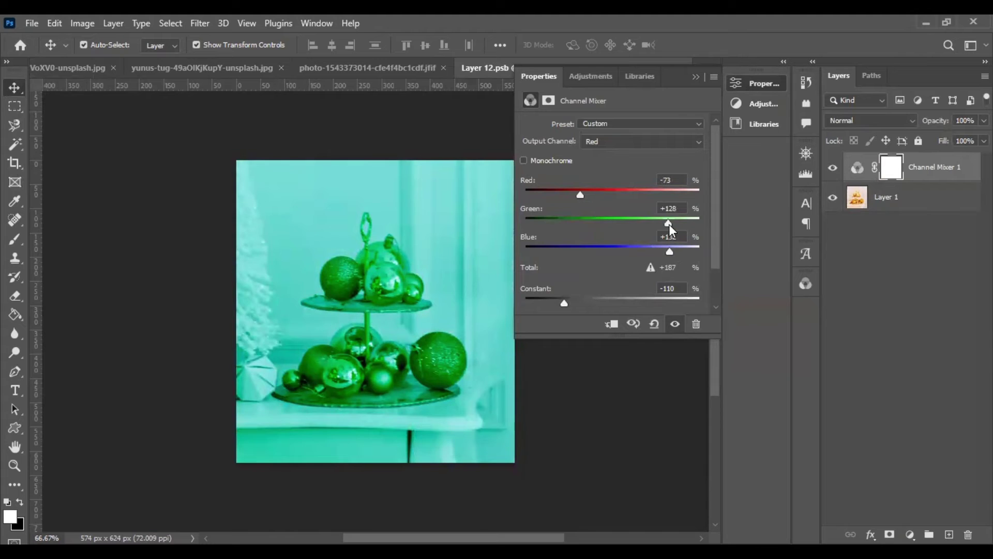
drag(669, 225, 647, 223)
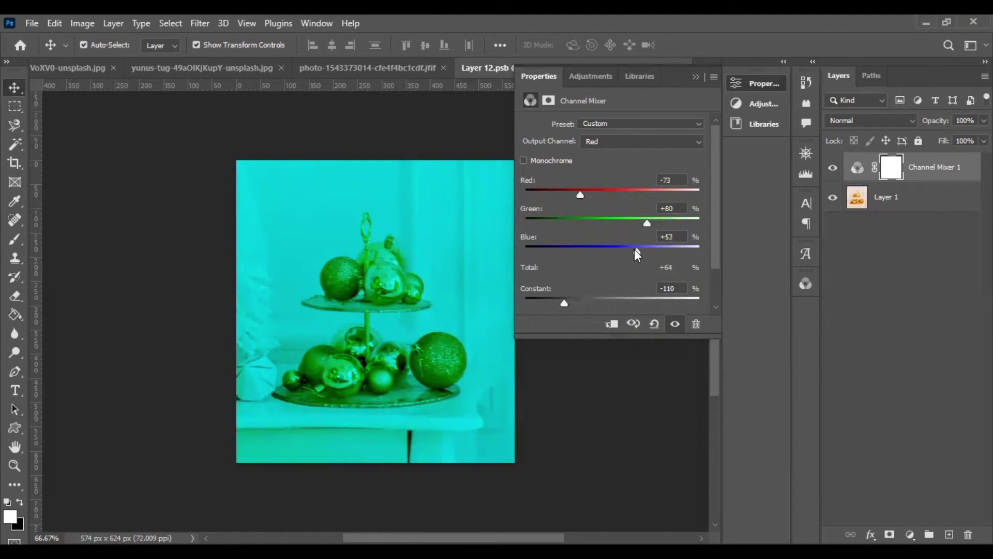
drag(637, 254, 633, 251)
click(695, 76)
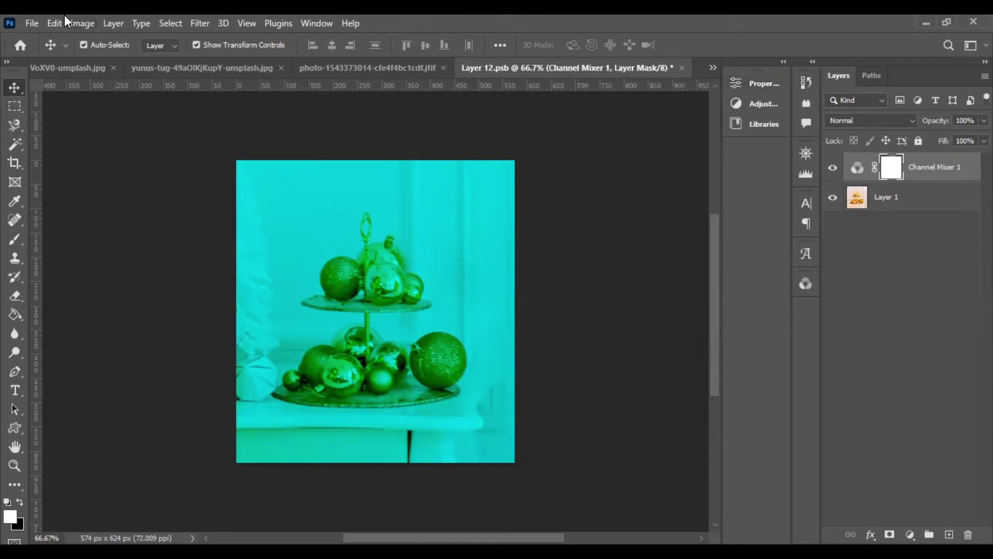
Step: Check the framed picture in the Untitled-1 document and return to Layer 12.psb
click(709, 70)
click(757, 71)
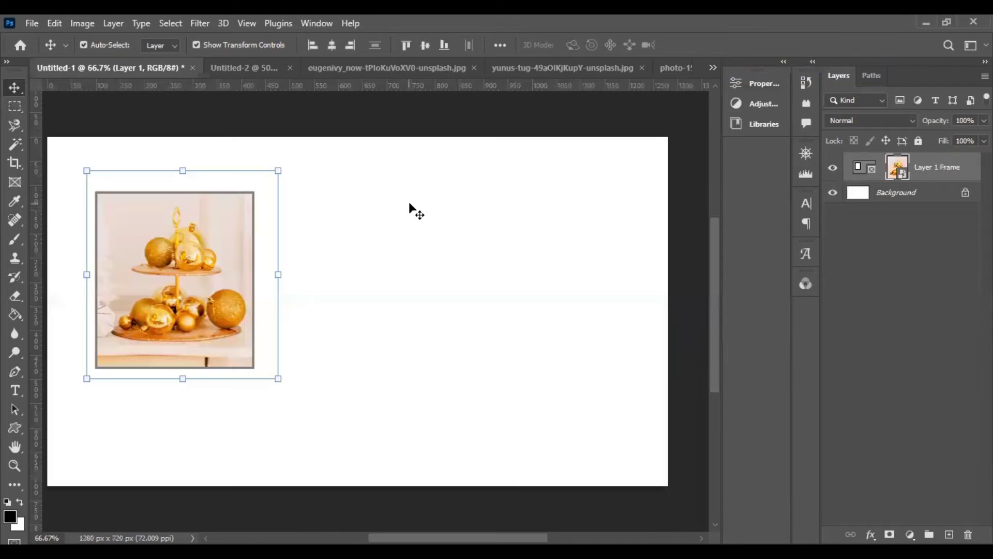
click(712, 68)
click(737, 155)
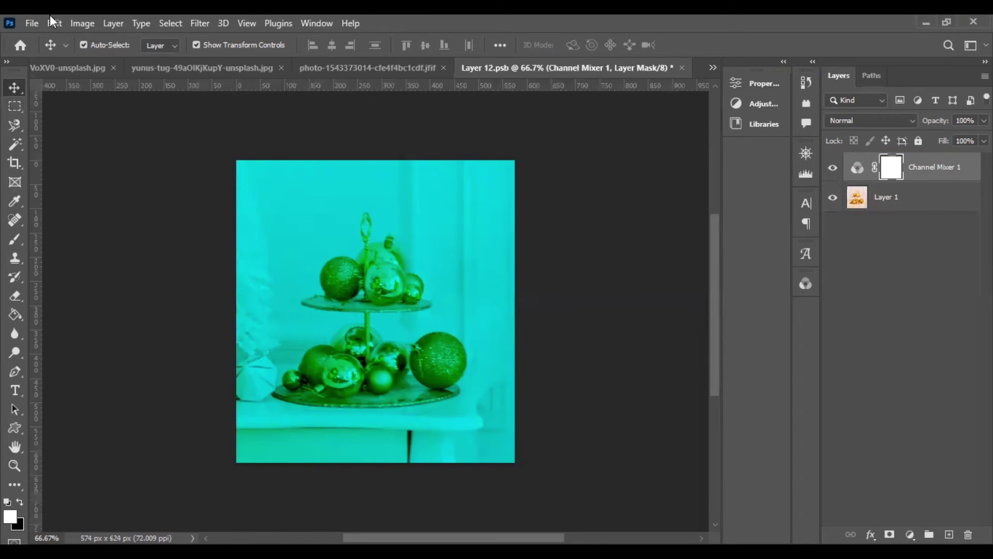
Step: Save the recolored Layer 12.psb smart object contents and close them to return to the Untitled-1 document
click(32, 24)
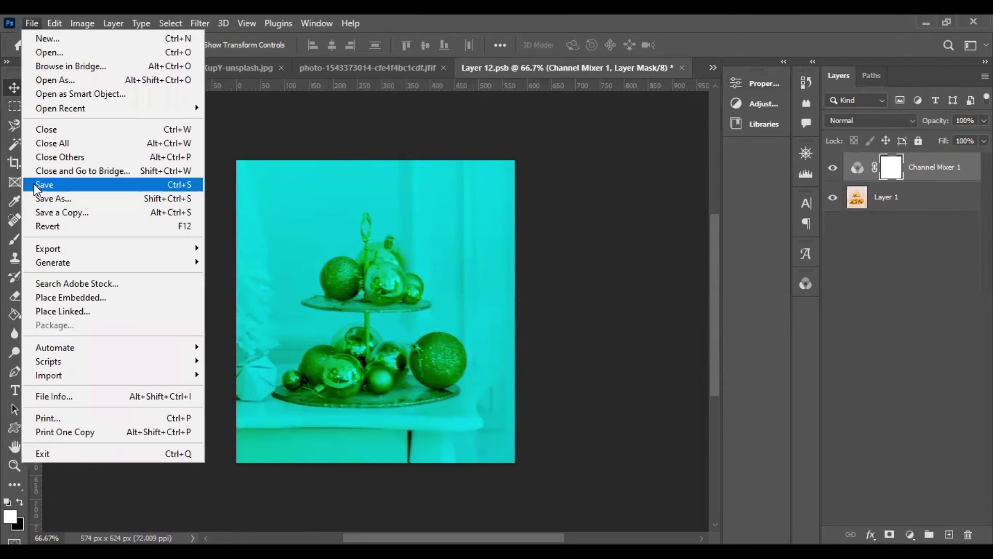
click(38, 186)
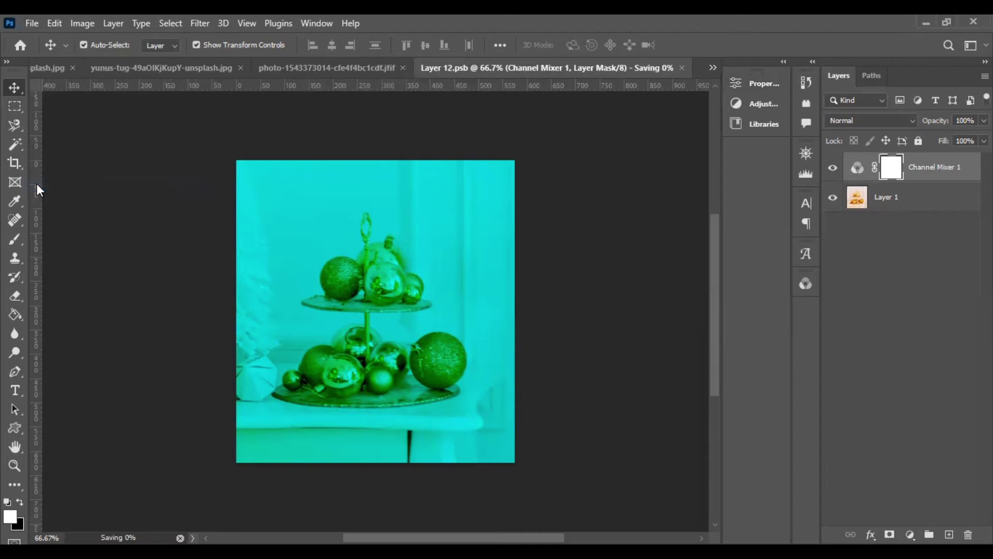
click(681, 68)
click(713, 68)
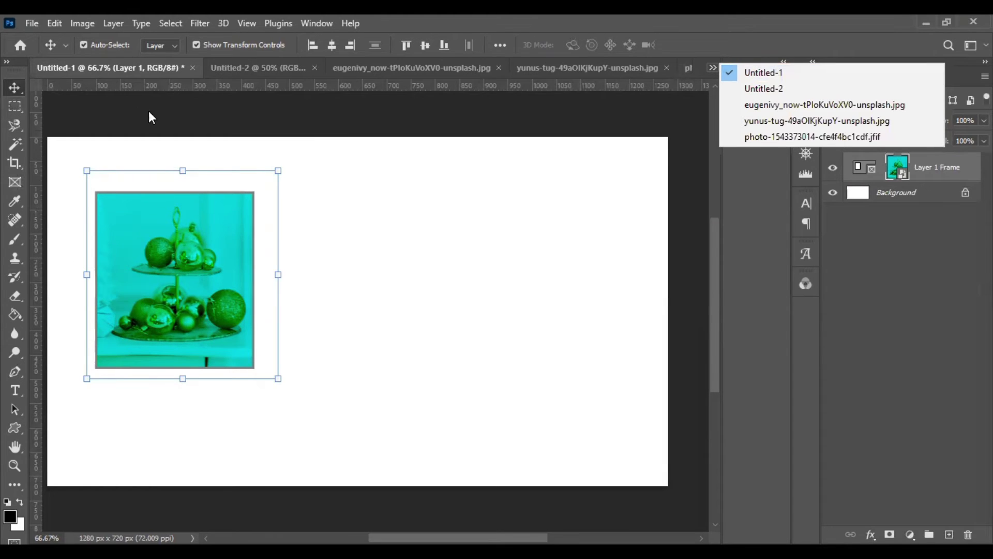
click(182, 414)
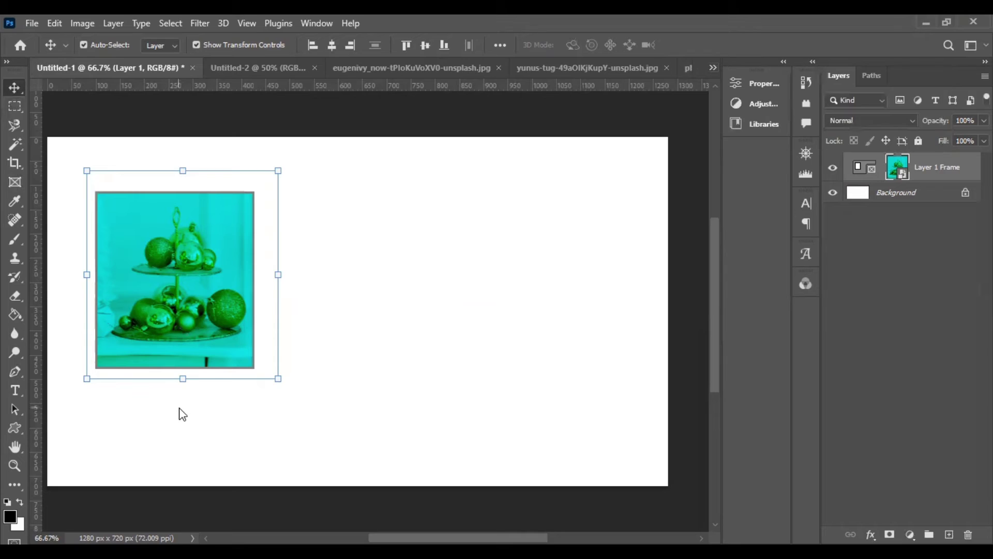
Step: Draw a circular frame about 315 px wide and 320 px high beside the framed ornament picture
click(15, 182)
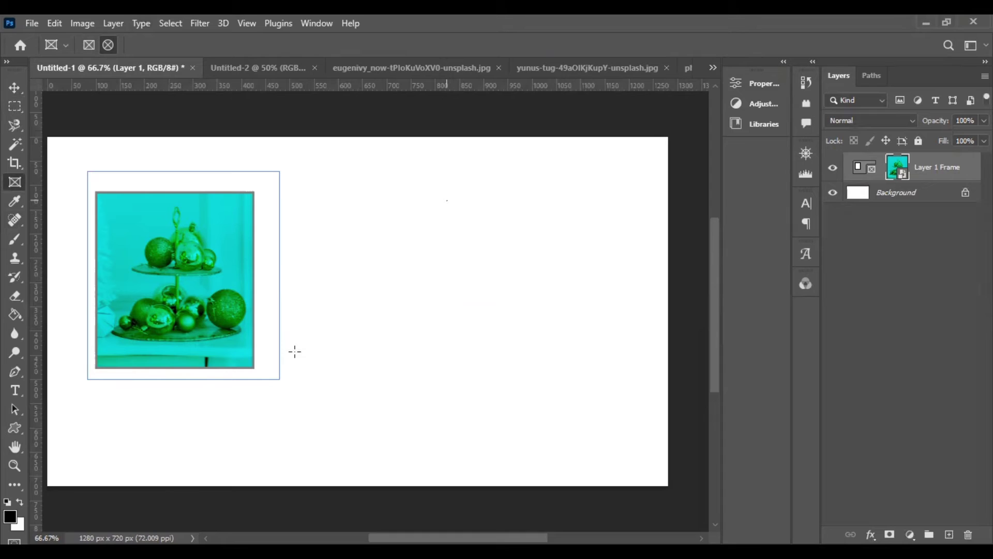
drag(447, 200, 295, 356)
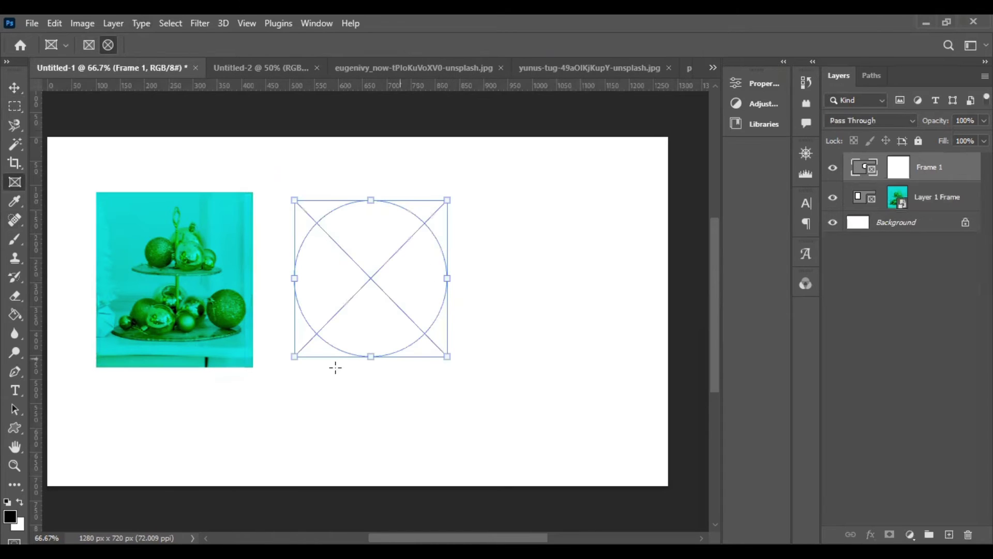
Step: In the photo of three women at a brick wall, make a rectangular marquee selection around the middle woman's face and headscarf
click(366, 69)
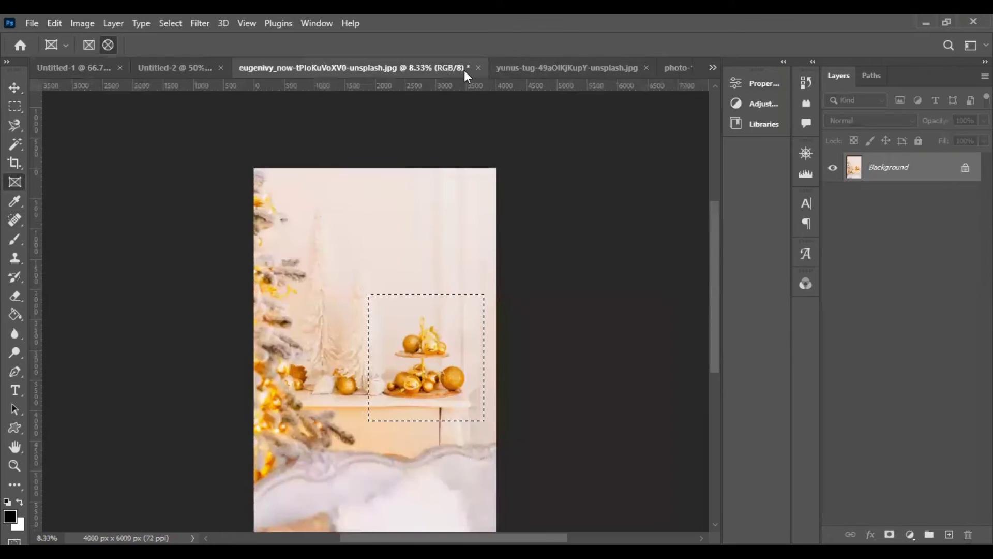
click(503, 70)
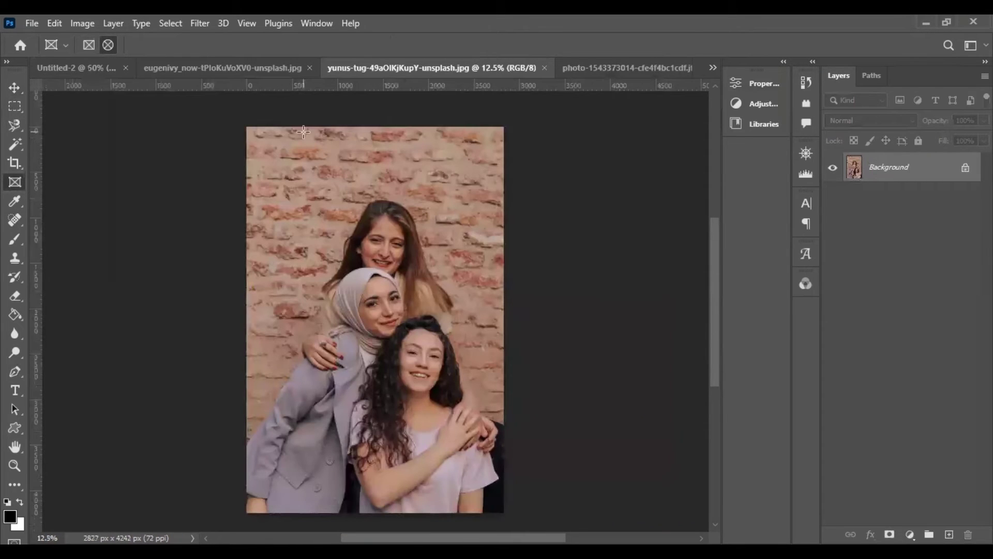
click(14, 108)
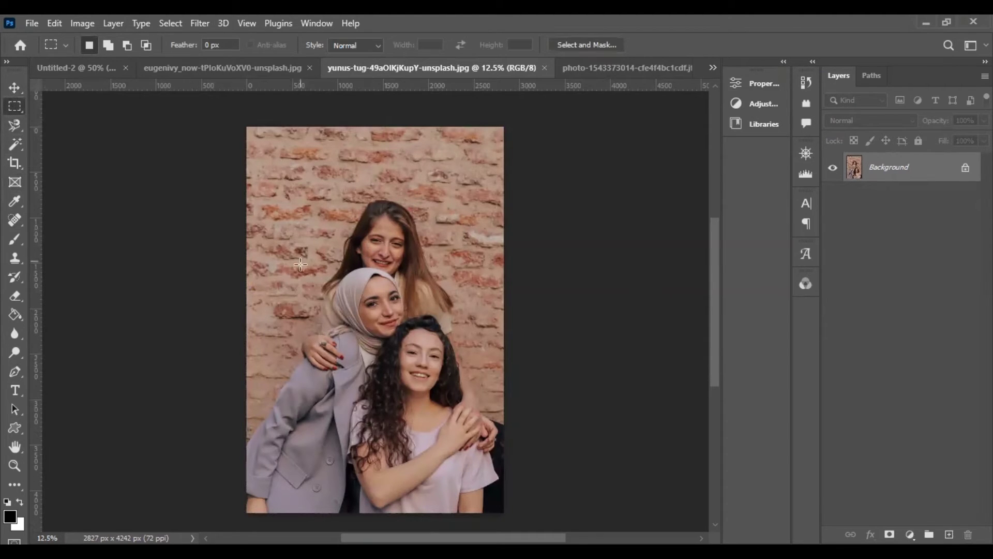
drag(301, 246, 463, 410)
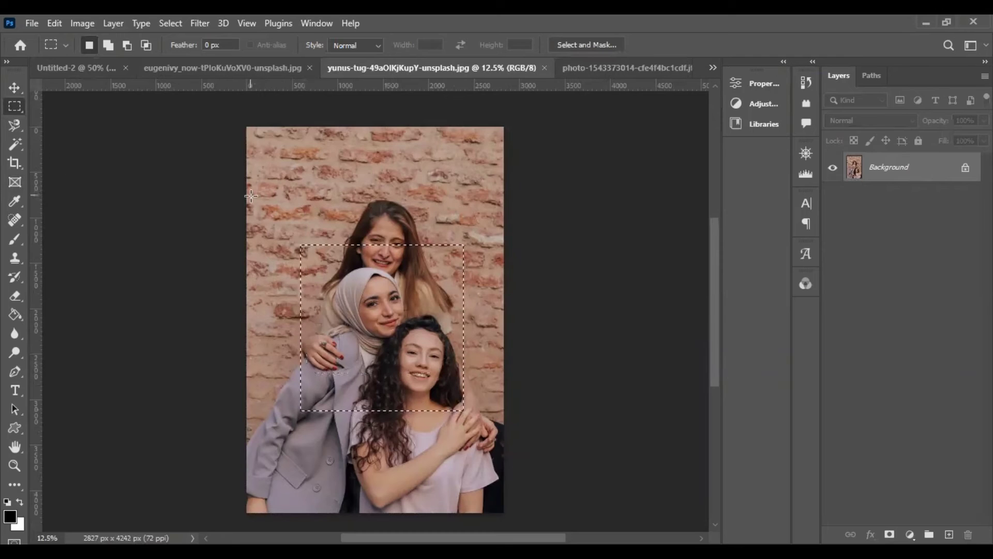
key(ctrl+d)
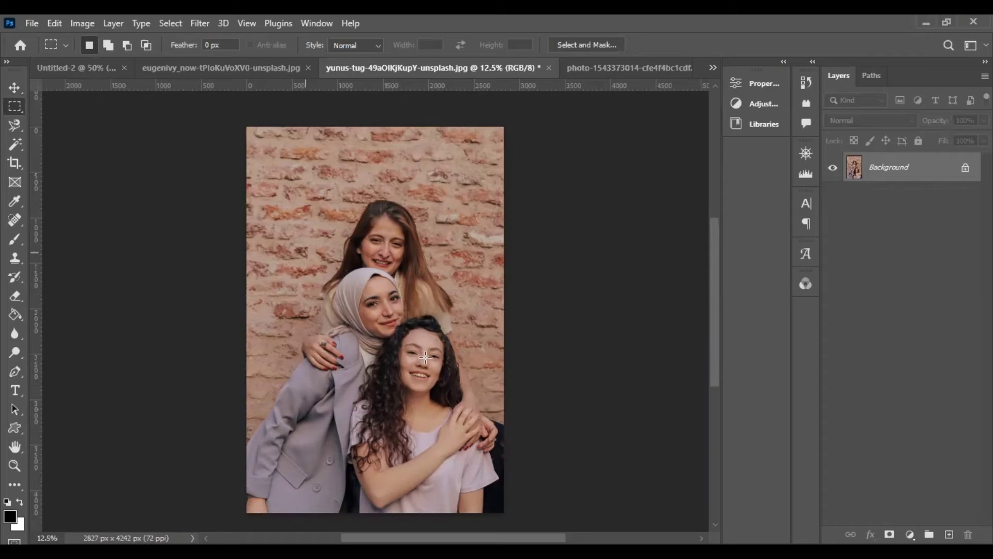
drag(425, 356, 307, 253)
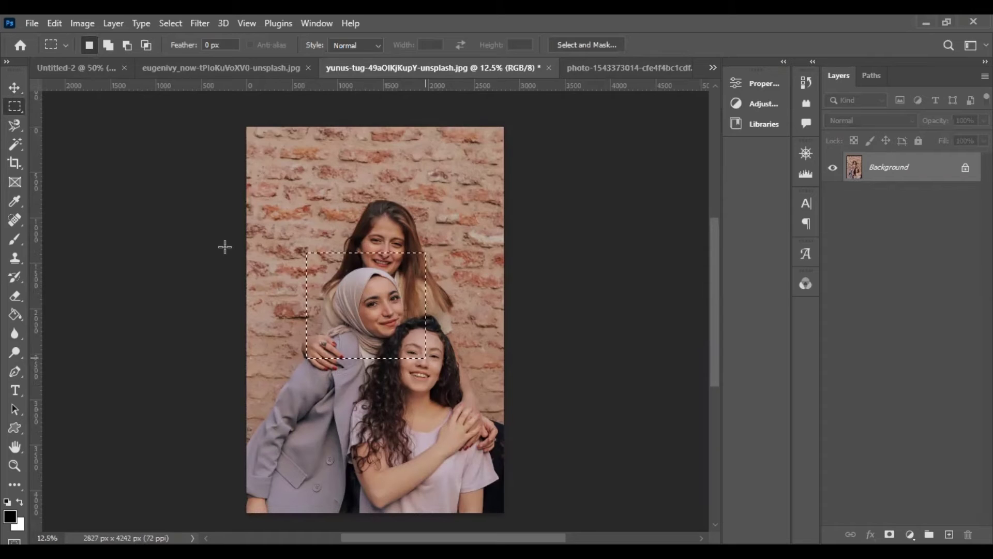
Step: Bring the selected photo crop into the Untitled-1 document as a new layer
click(20, 91)
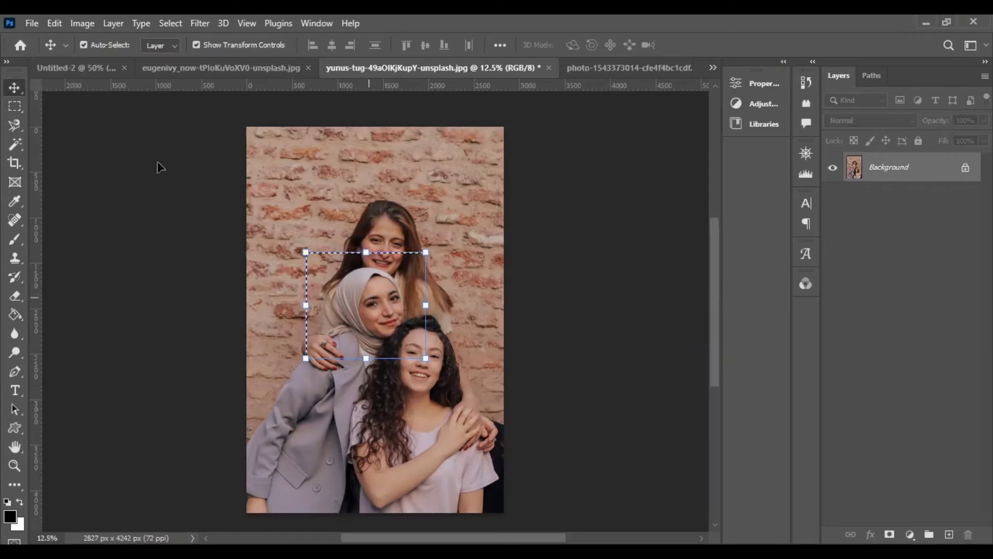
click(33, 65)
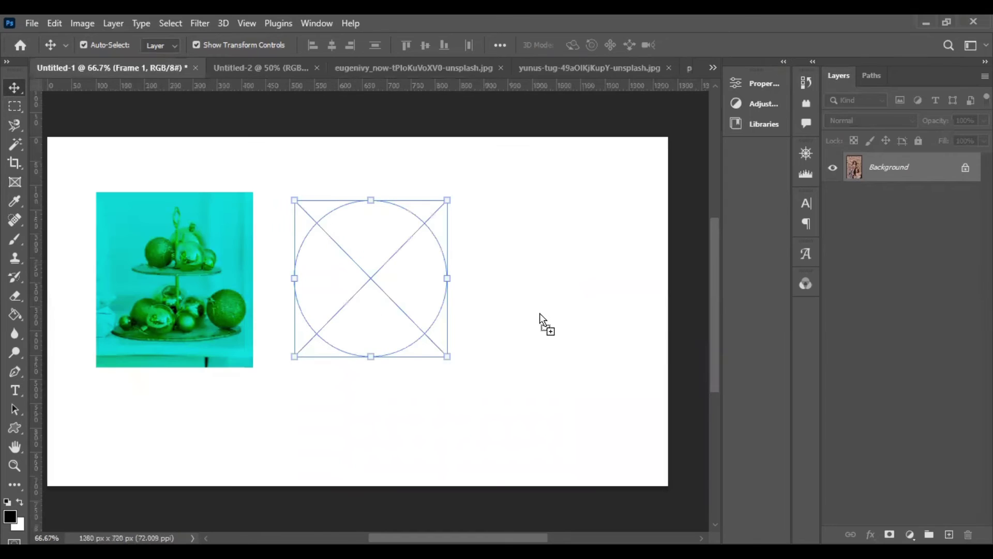
key(ctrl+v)
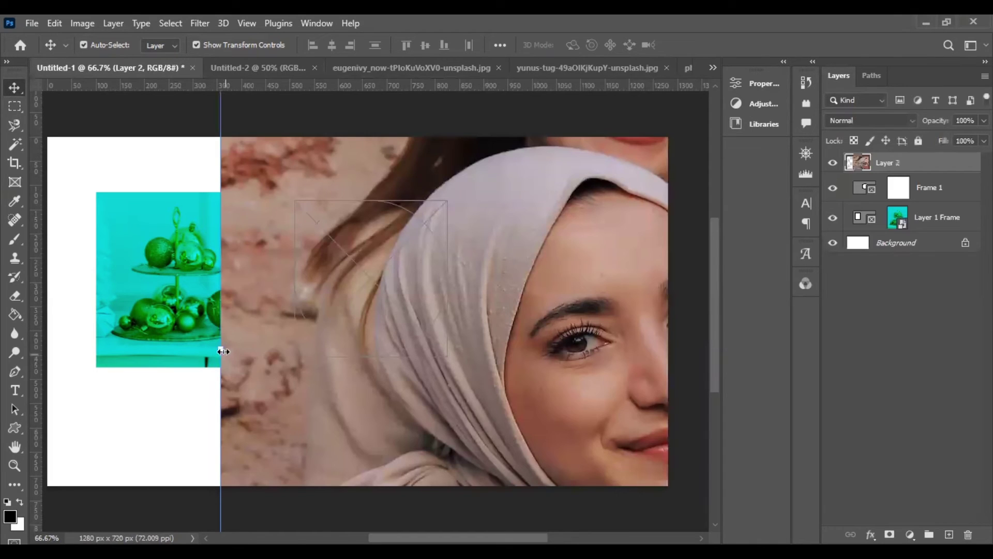
Step: Scale the imported crop to 27.94% and place it inside the empty circular frame
key(ctrl+t)
drag(480, 338, 441, 267)
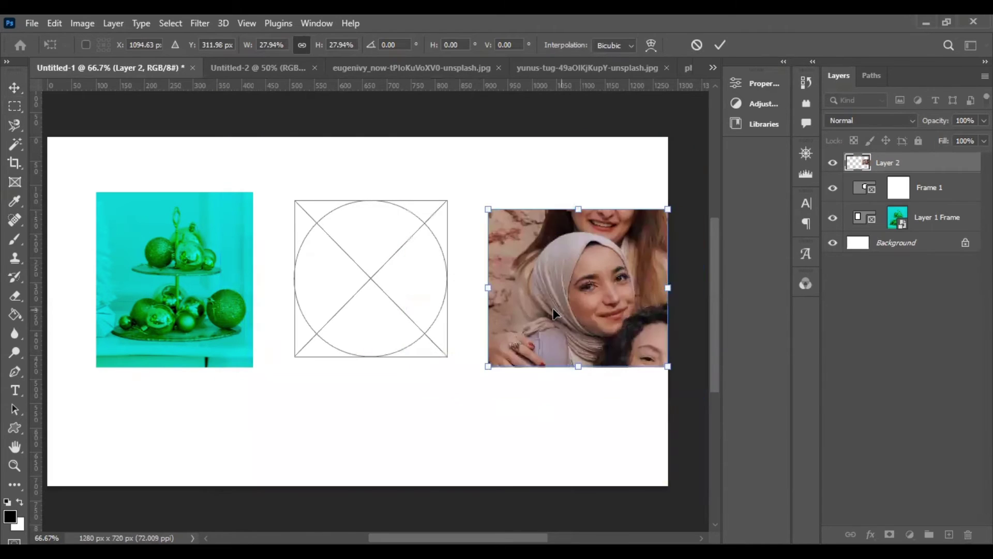
drag(548, 309, 533, 308)
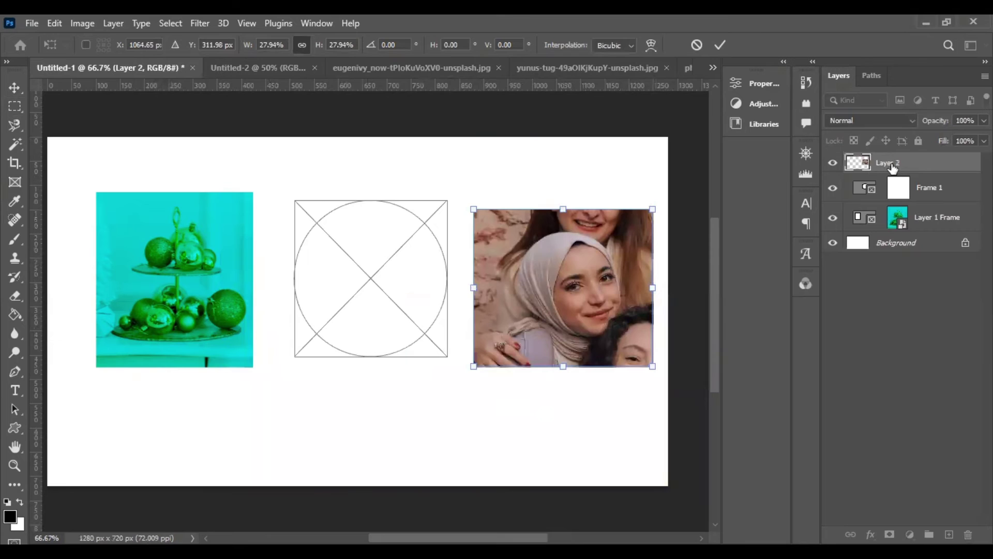
click(14, 86)
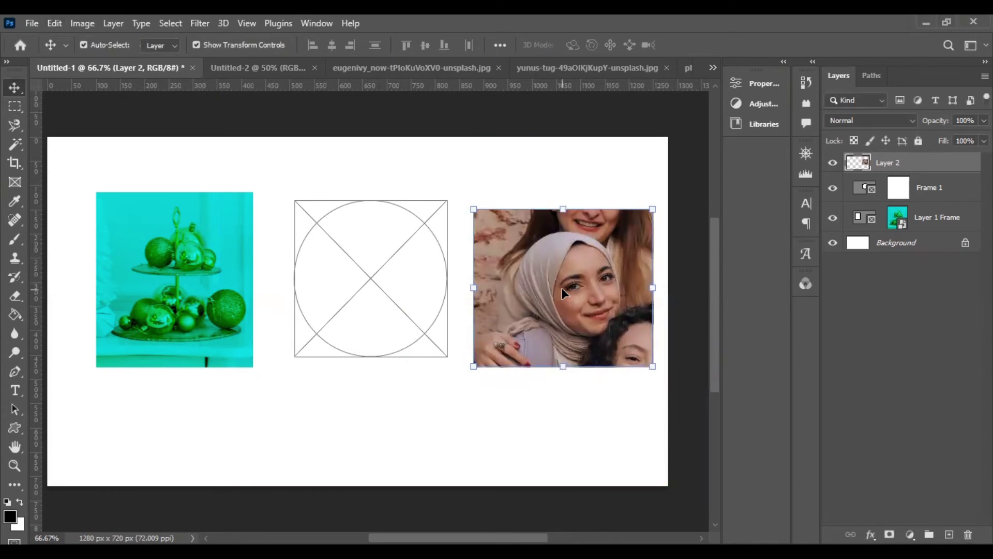
drag(561, 288, 548, 289)
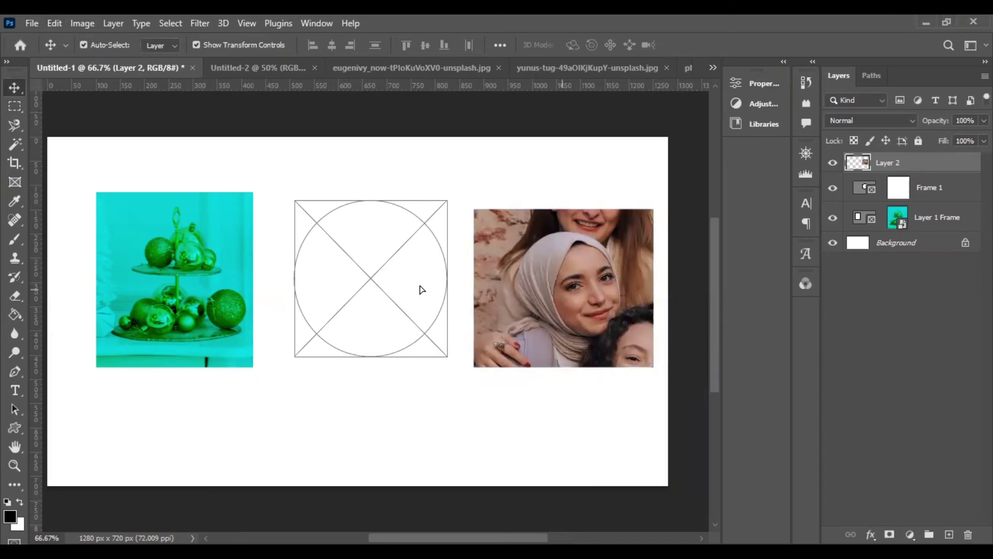
drag(381, 288, 379, 284)
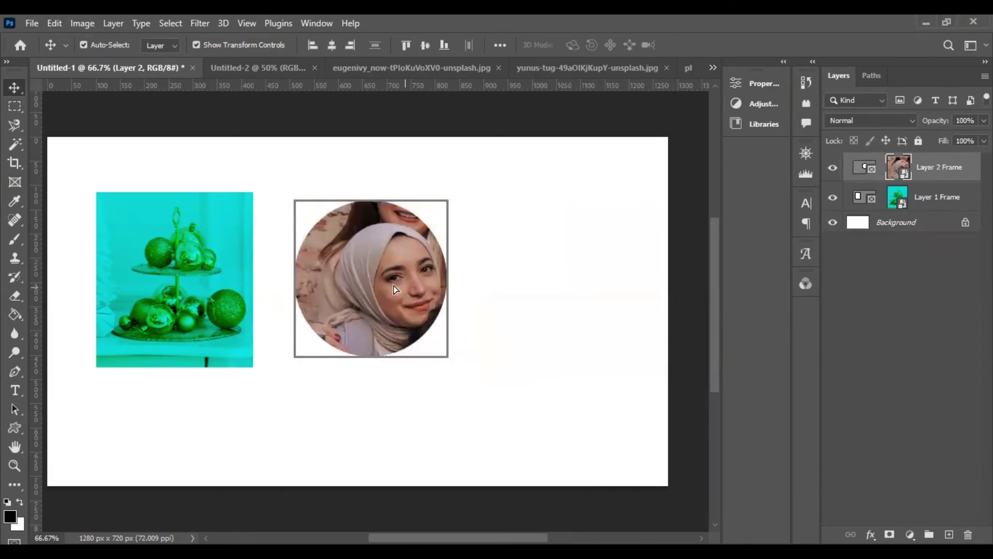
Step: Try rotating the picture inside the circular frame to -175.66°, and undo the rotation
key(ctrl+t)
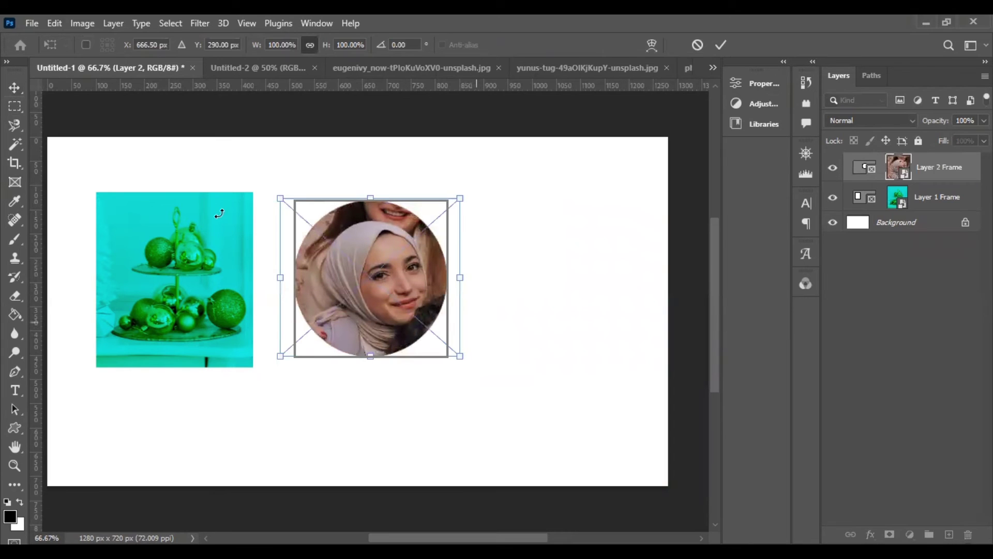
drag(5, 50, 16, 92)
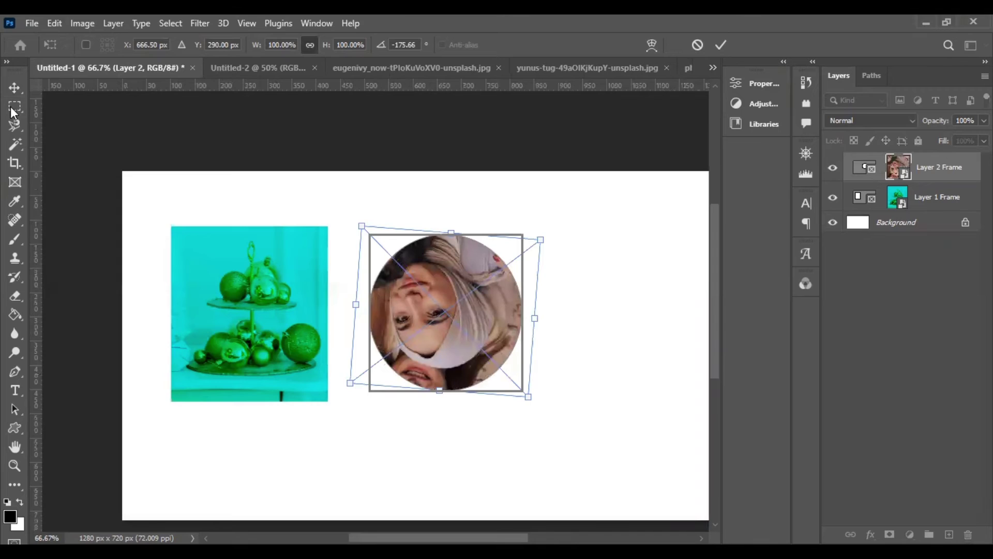
click(16, 87)
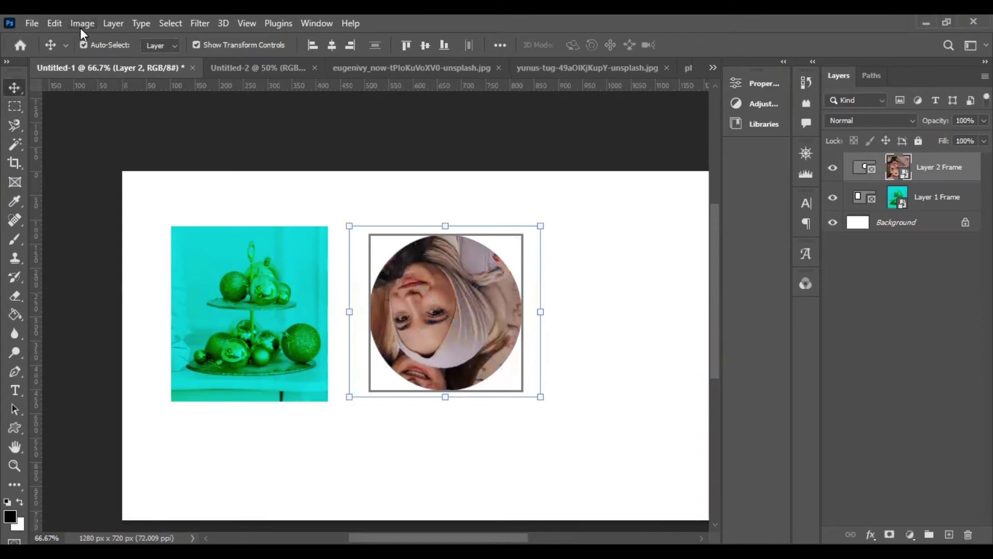
key(ctrl+z)
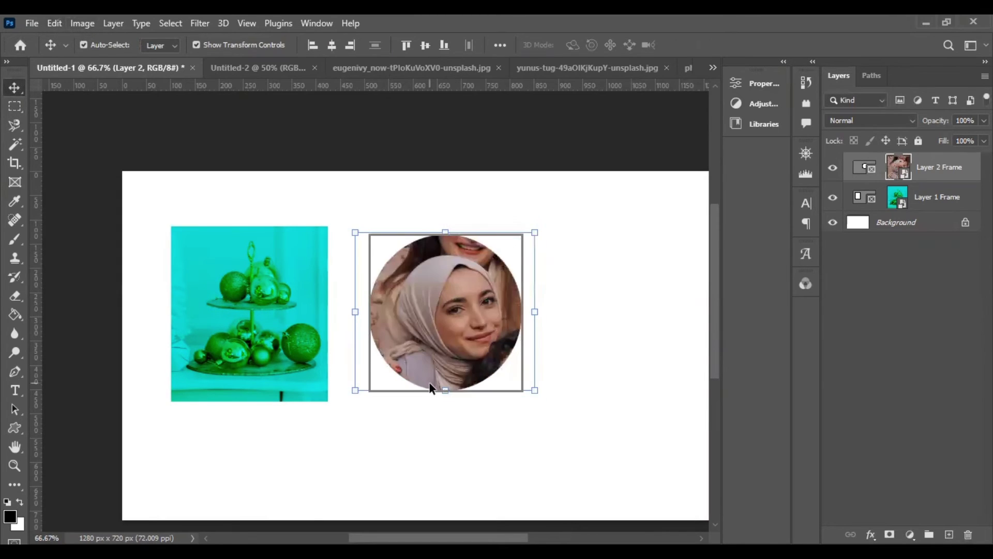
click(449, 424)
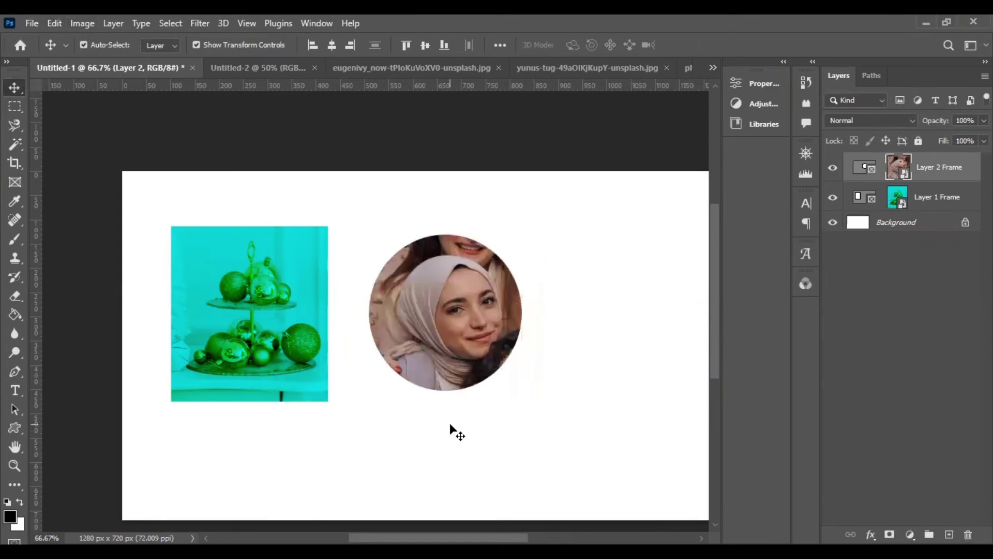
Step: Draw a stag with the Custom Shape tool, about 409 px wide and 422 px high, in the canvas's lower-right area
click(17, 449)
drag(485, 407, 424, 385)
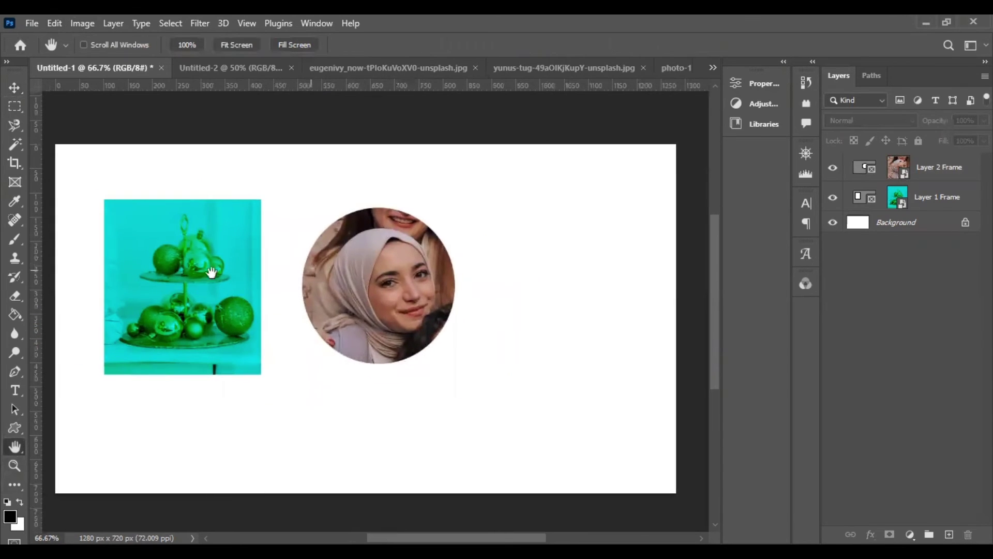
click(15, 89)
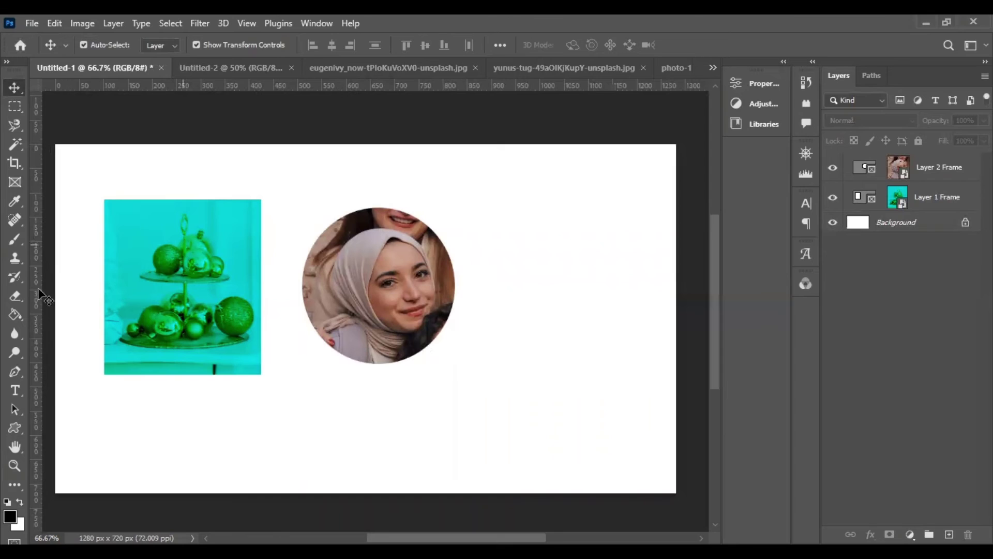
click(12, 431)
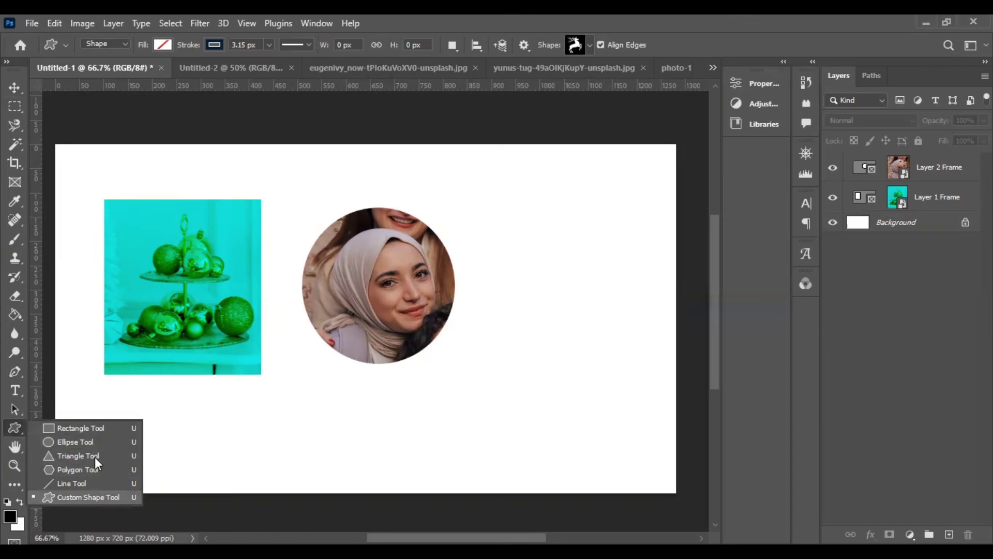
click(93, 496)
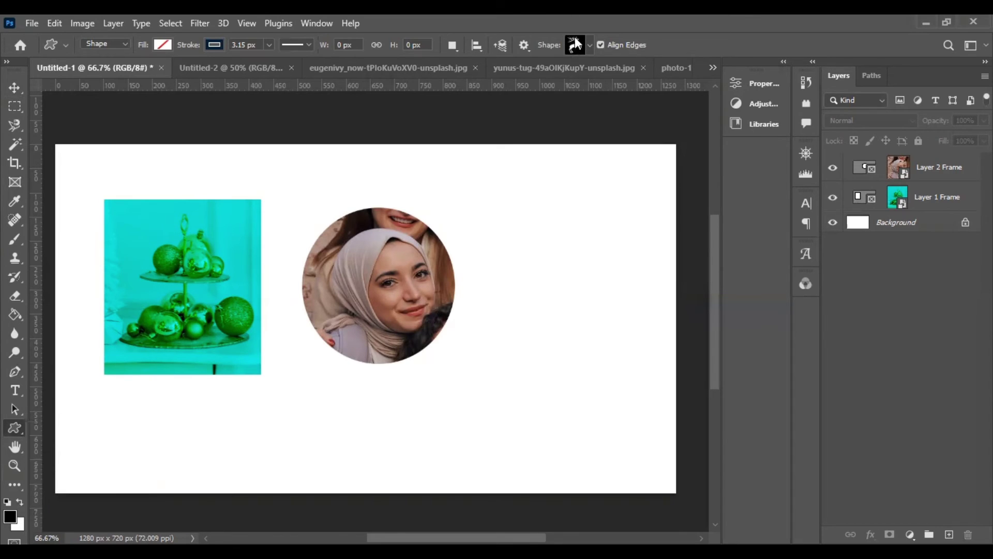
click(643, 316)
drag(450, 459, 445, 517)
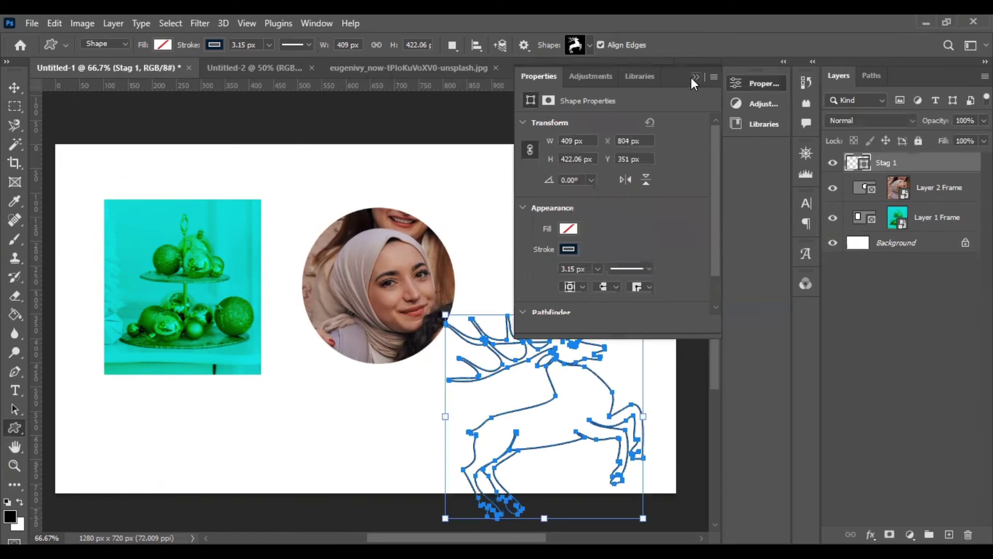
Step: Give the stag shape a black fill and no stroke, and collapse its shape properties
click(569, 228)
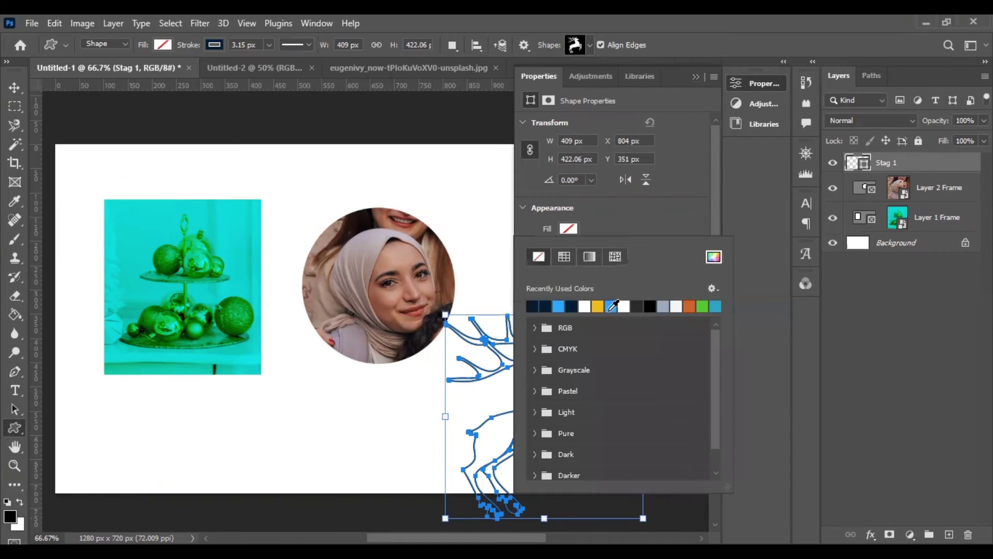
click(648, 307)
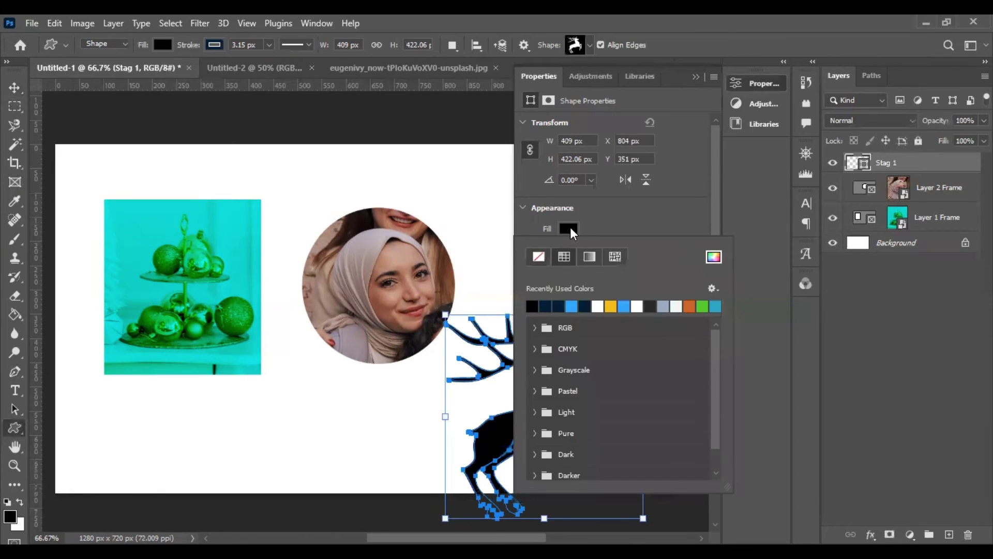
click(585, 227)
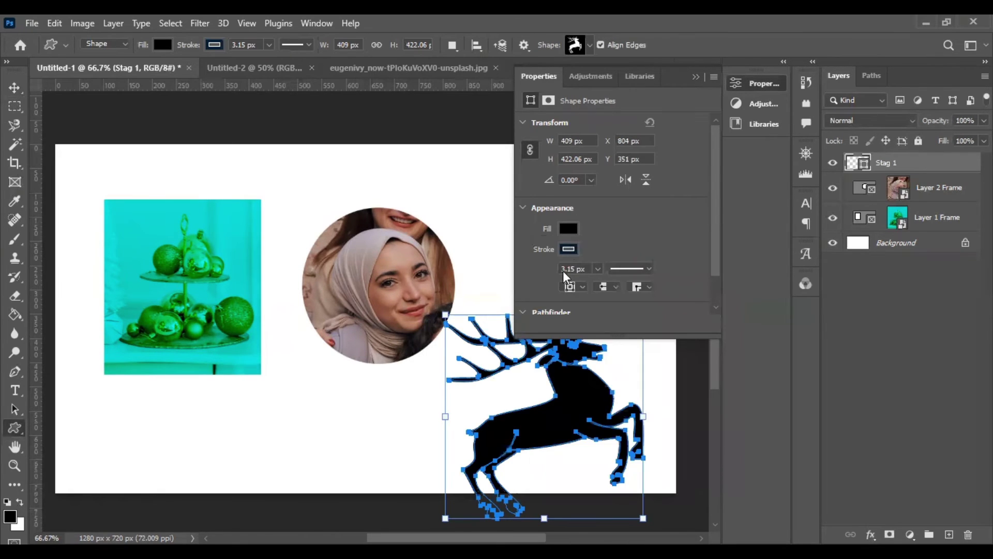
click(569, 249)
click(535, 283)
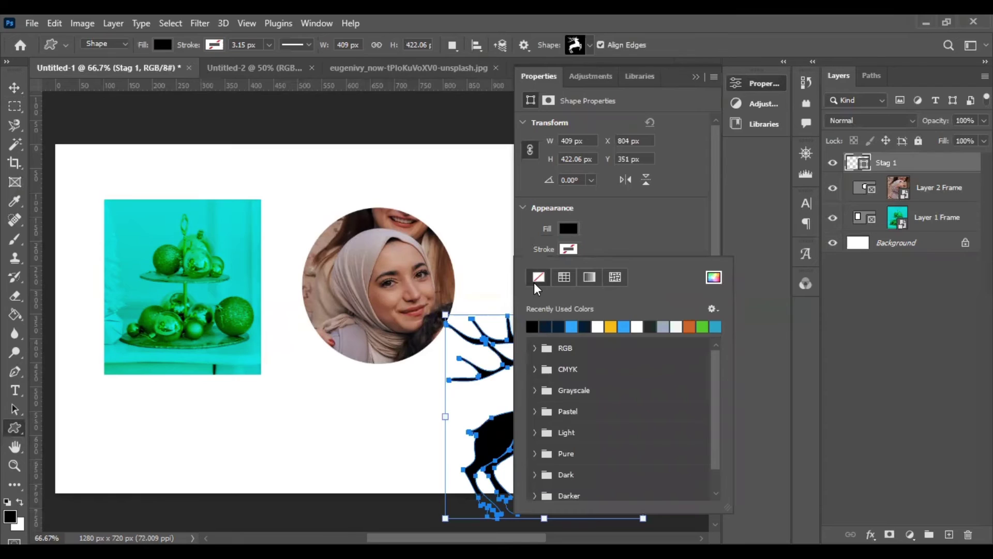
click(15, 88)
click(695, 75)
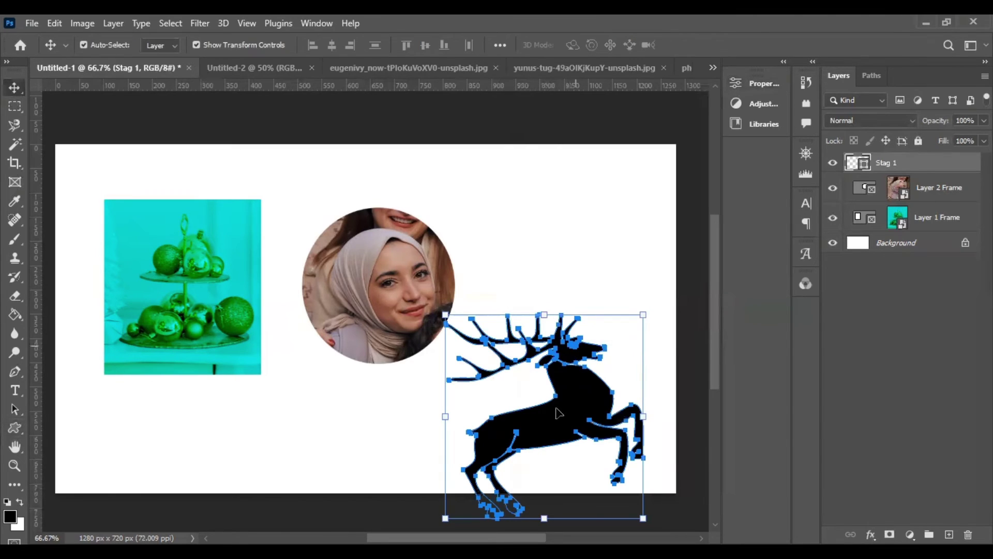
Step: Move the black stag shape up so it lies fully on the canvas, and convert it to a 409 × 423 px frame named Stag 1
drag(556, 411, 583, 275)
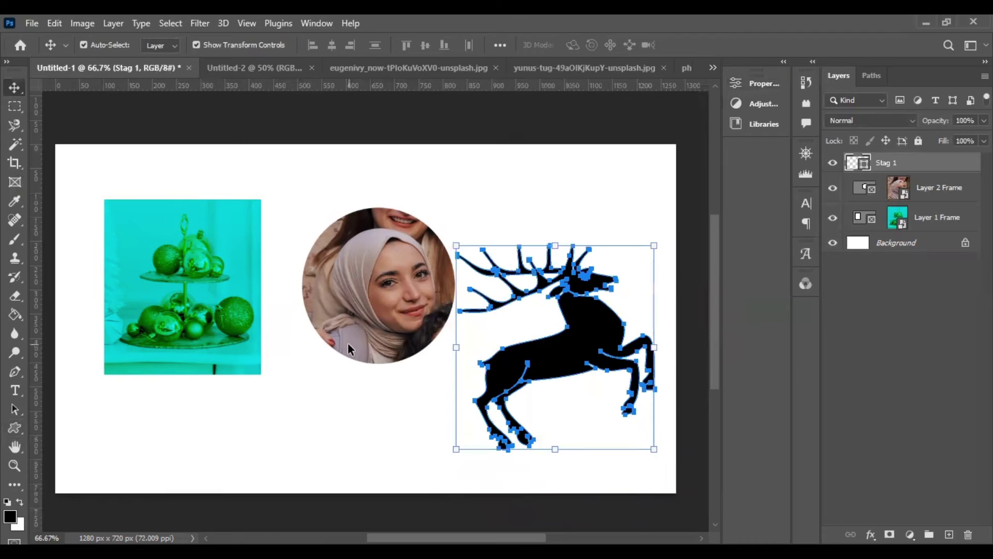
click(355, 404)
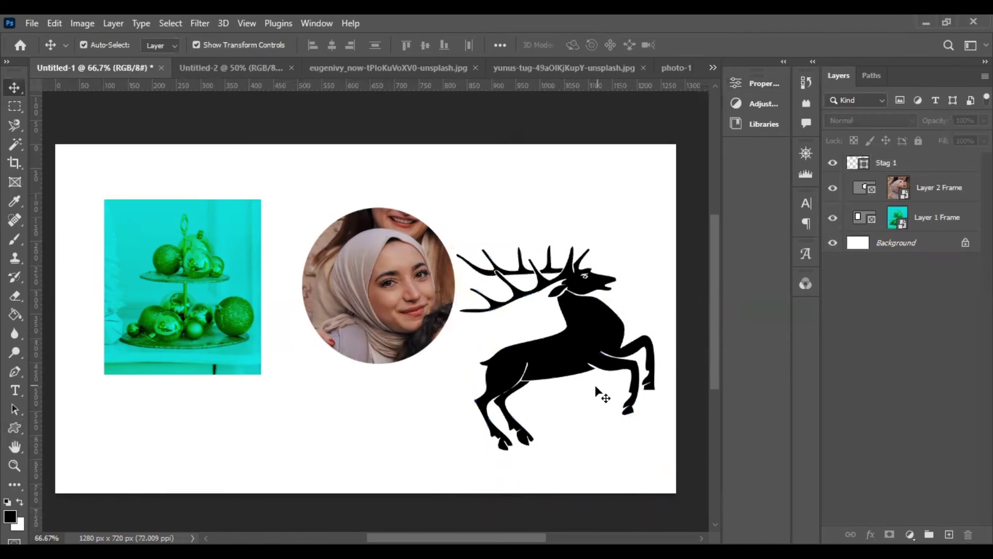
click(898, 169)
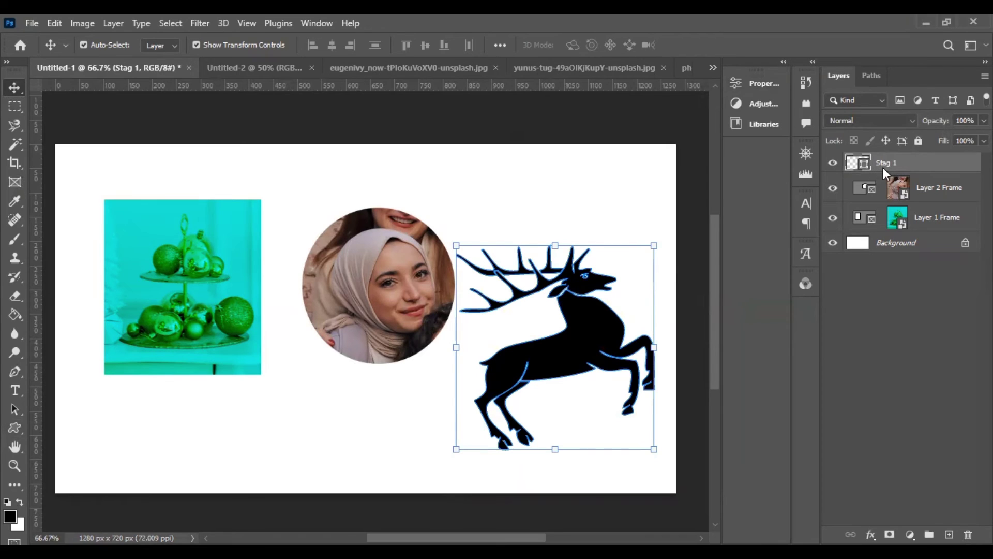
right_click(883, 168)
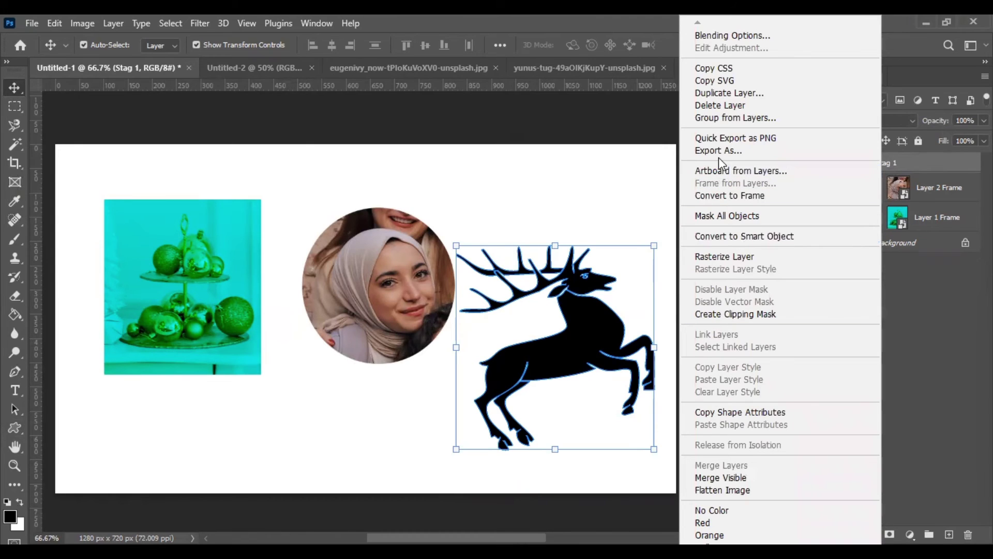
click(717, 196)
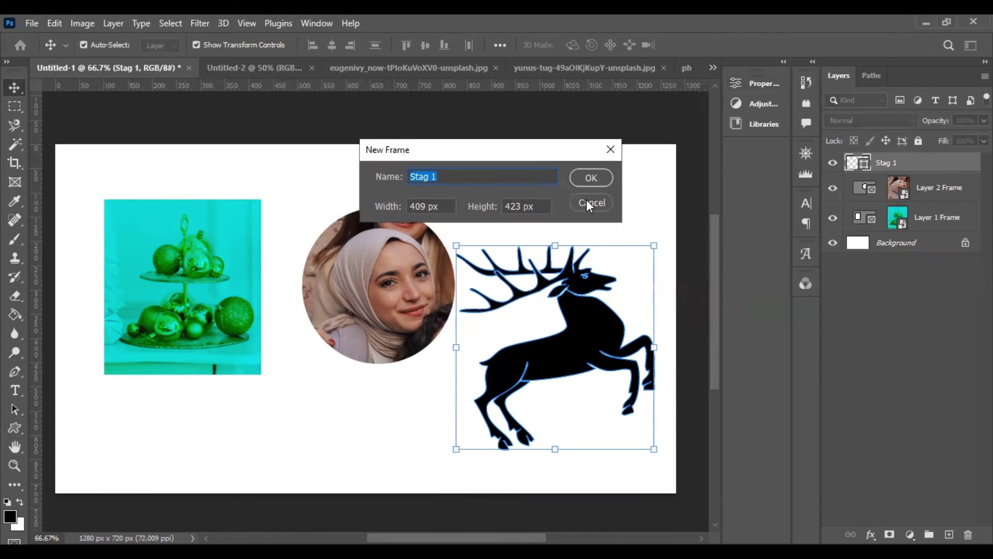
click(583, 177)
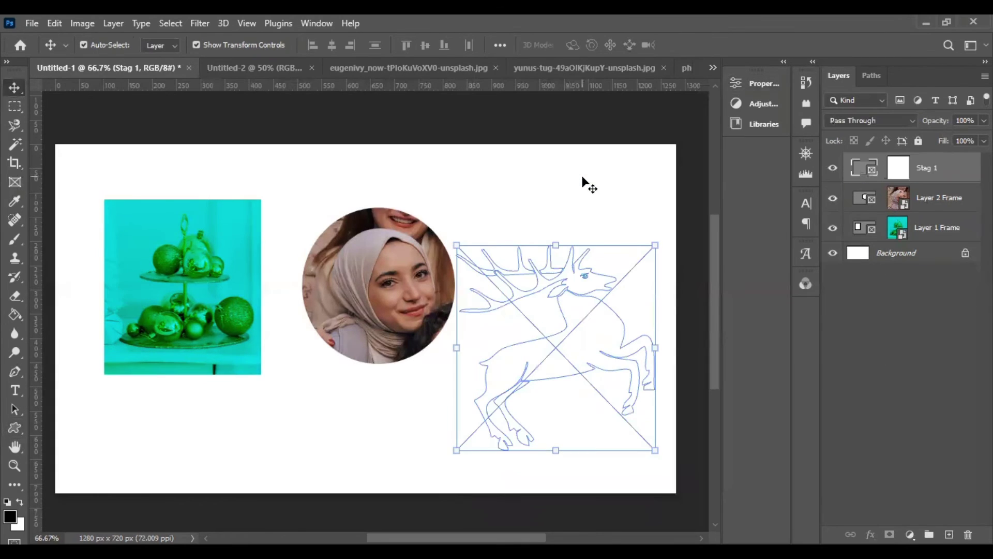
Step: Move the circular photo frame up and to the left, and shift the empty stag frame slightly to the left
click(386, 319)
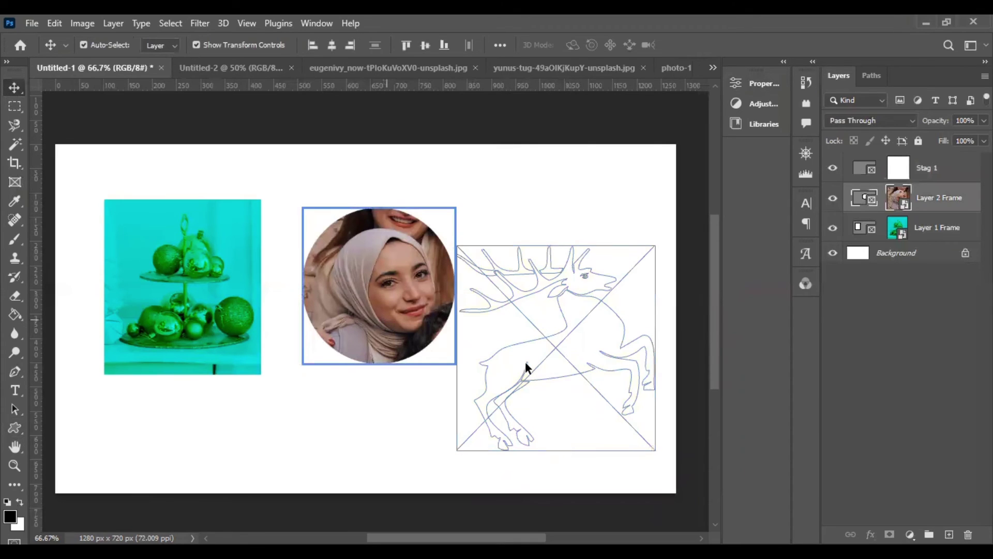
click(545, 367)
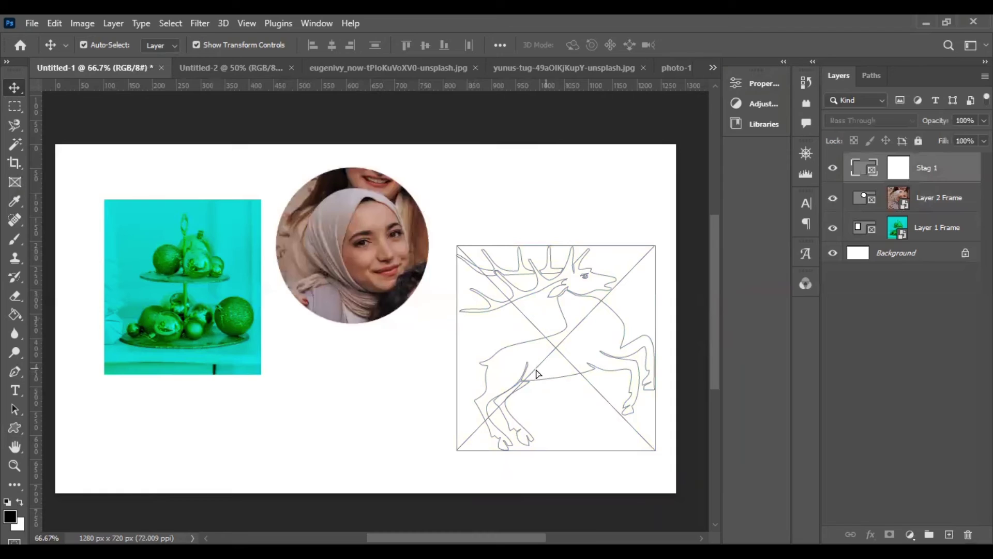
drag(536, 369, 532, 367)
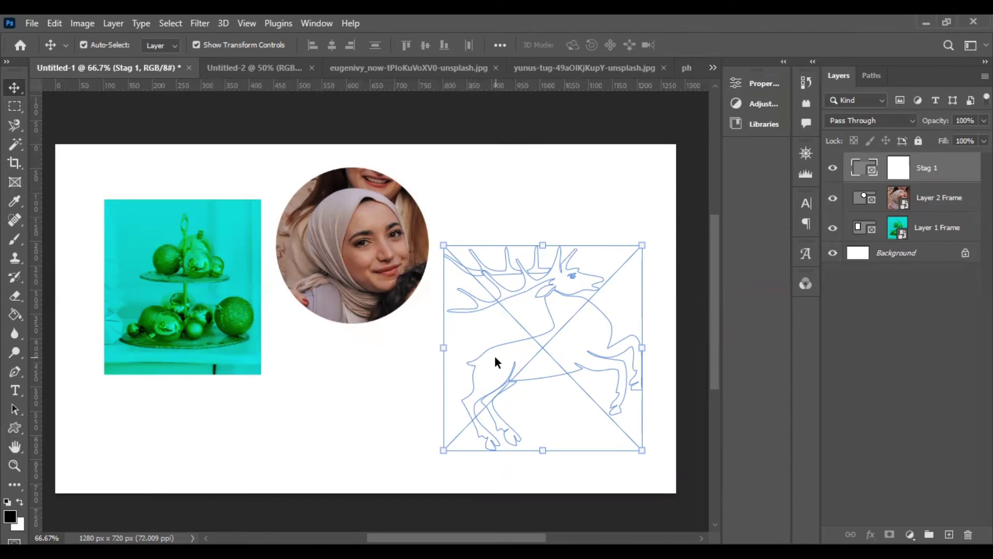
Step: Close the yunus-tug and eugenivy photo documents without saving their changes
click(572, 68)
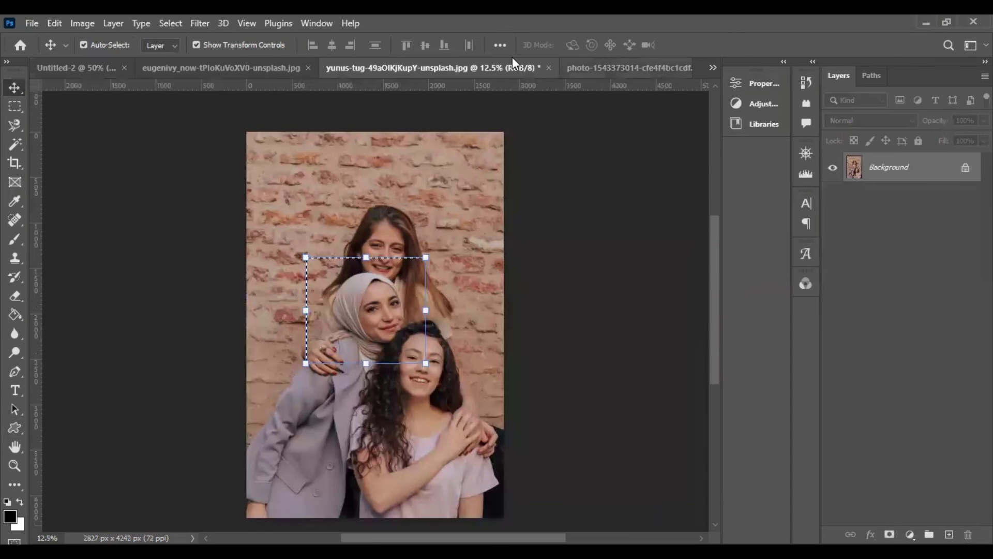
click(549, 66)
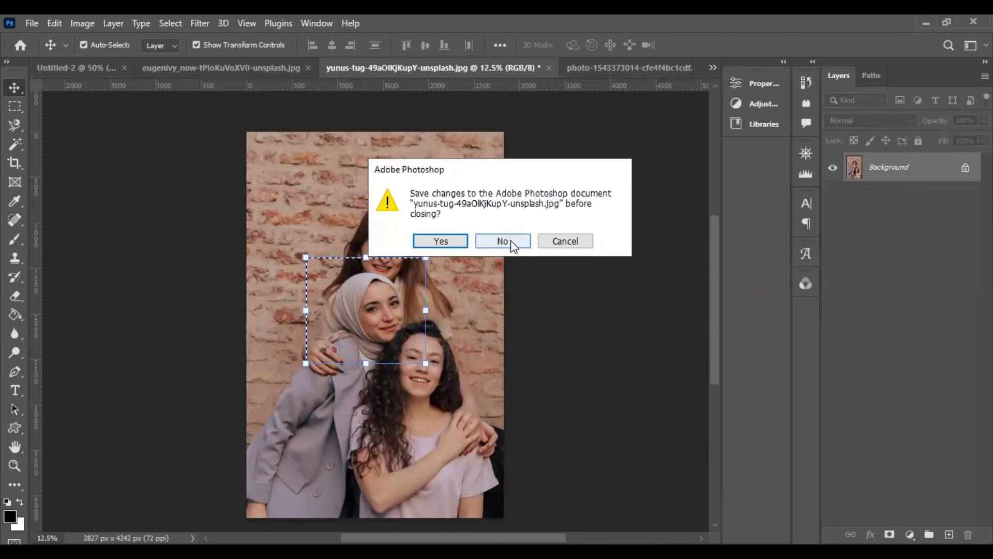
click(511, 240)
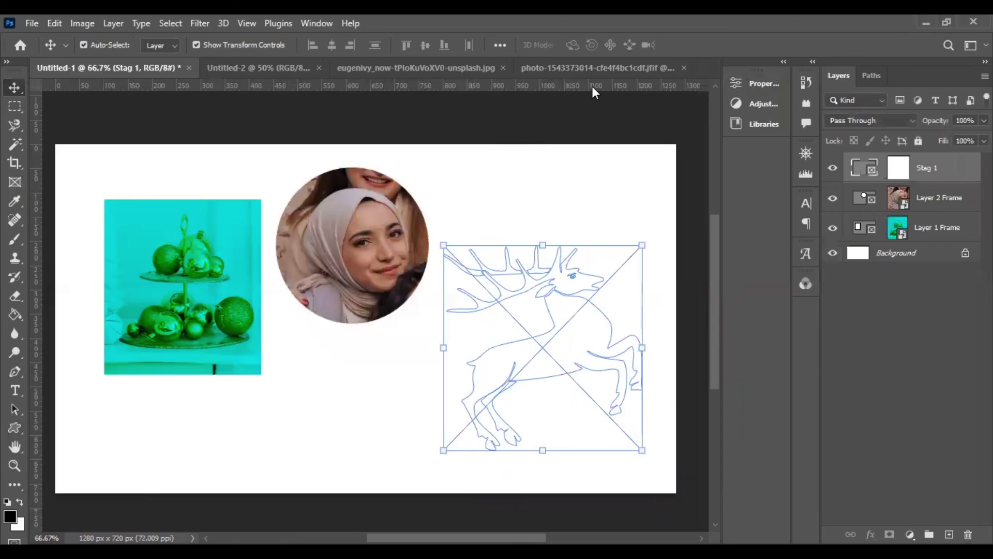
click(476, 69)
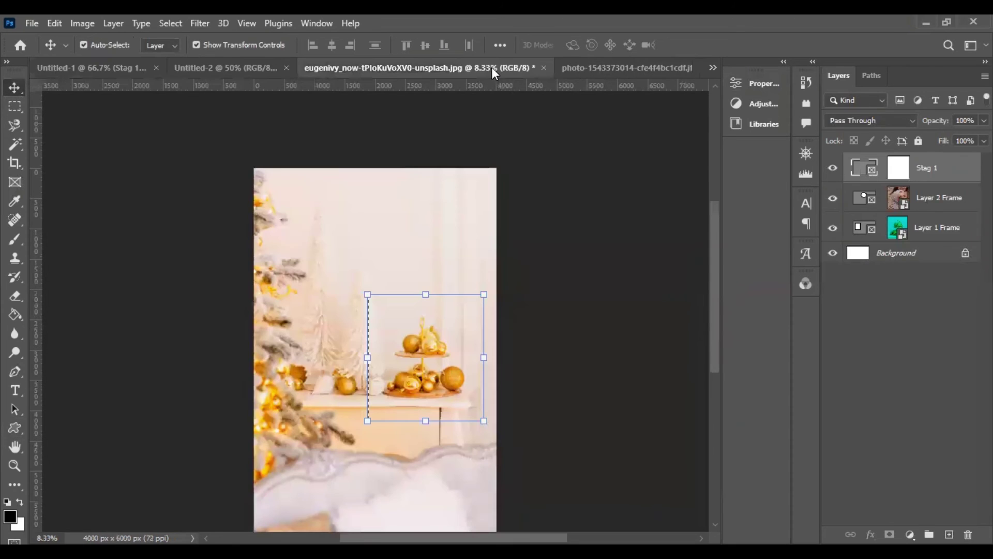
click(543, 67)
click(501, 231)
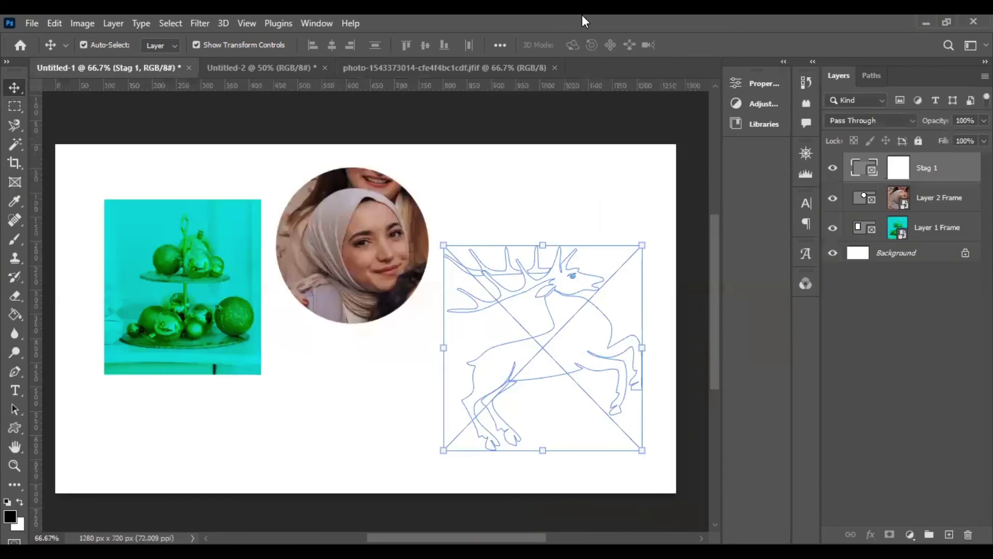
Step: Select about 420 × 210 px of bright sky in the sunset photo and place the crop inside the stag frame in Untitled-1
click(432, 67)
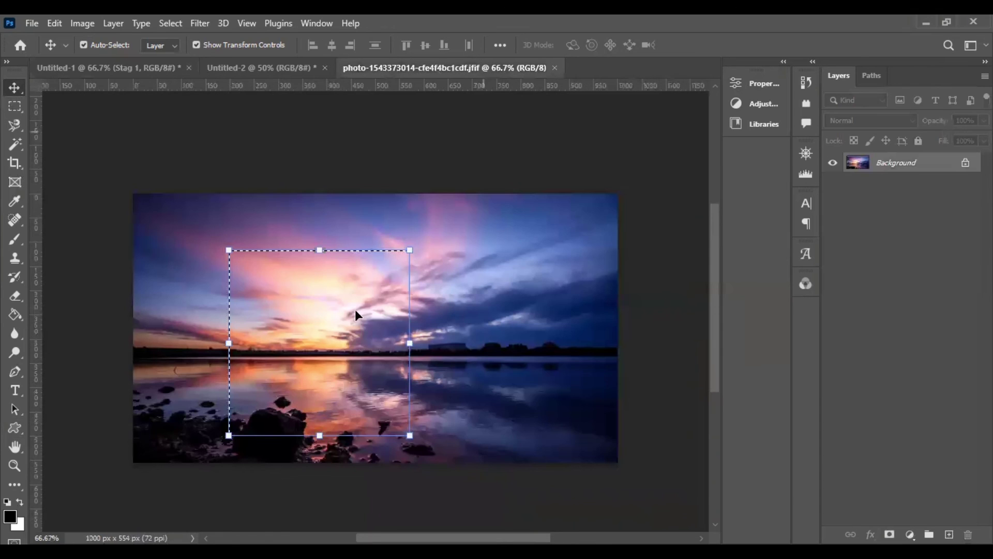
key(ctrl+d)
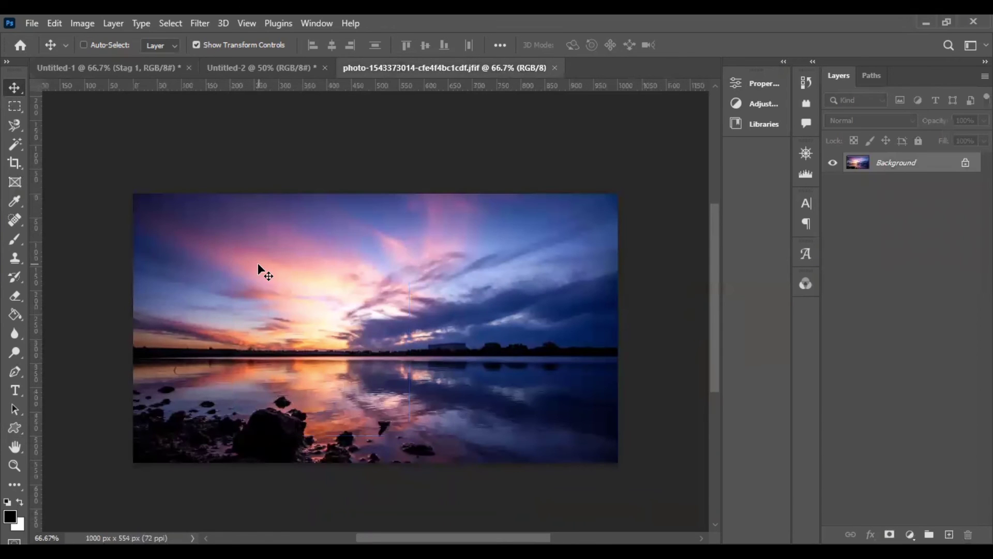
click(14, 106)
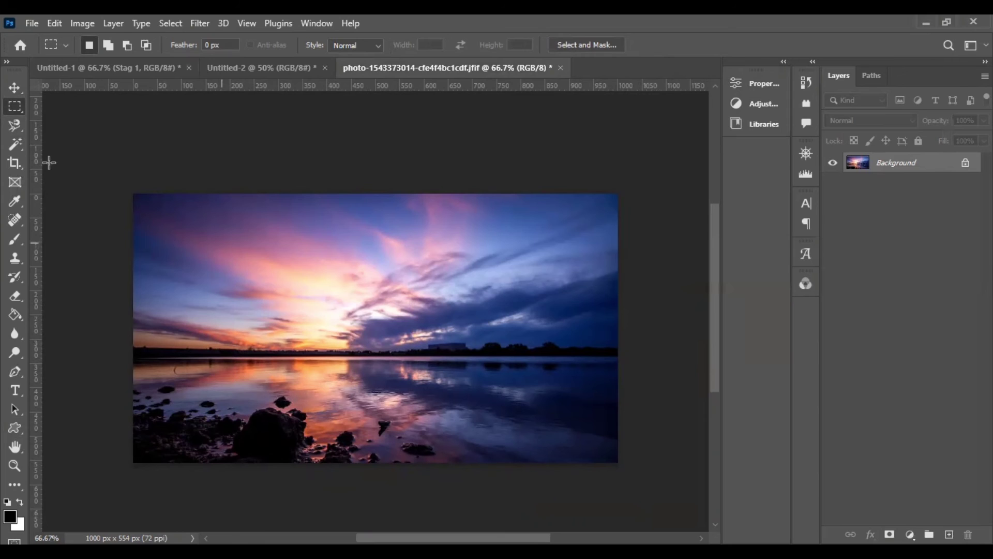
click(14, 87)
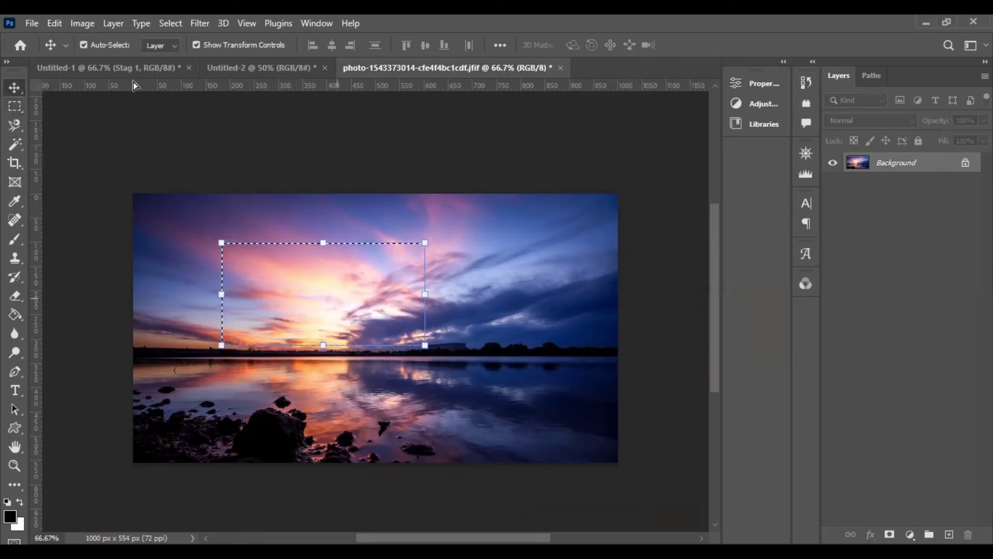
drag(130, 70, 397, 280)
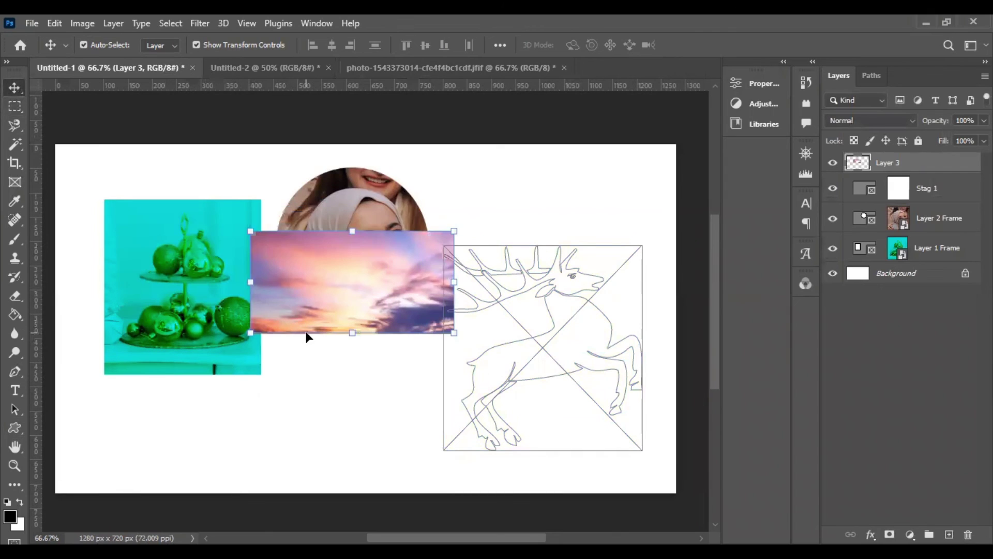
drag(369, 312, 530, 371)
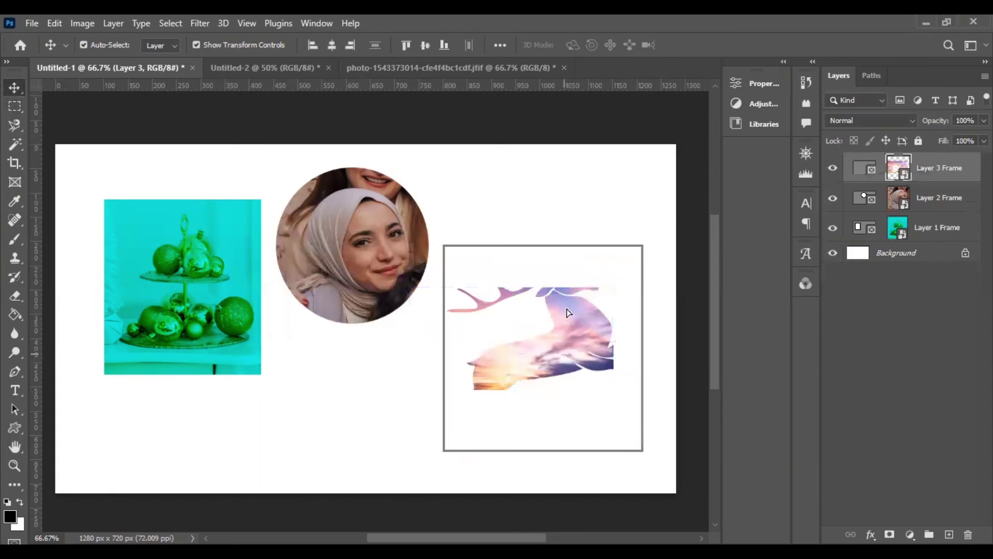
Step: Scale the sunset picture inside the stag frame to 211.85% and reposition it to cover the whole stag
click(897, 167)
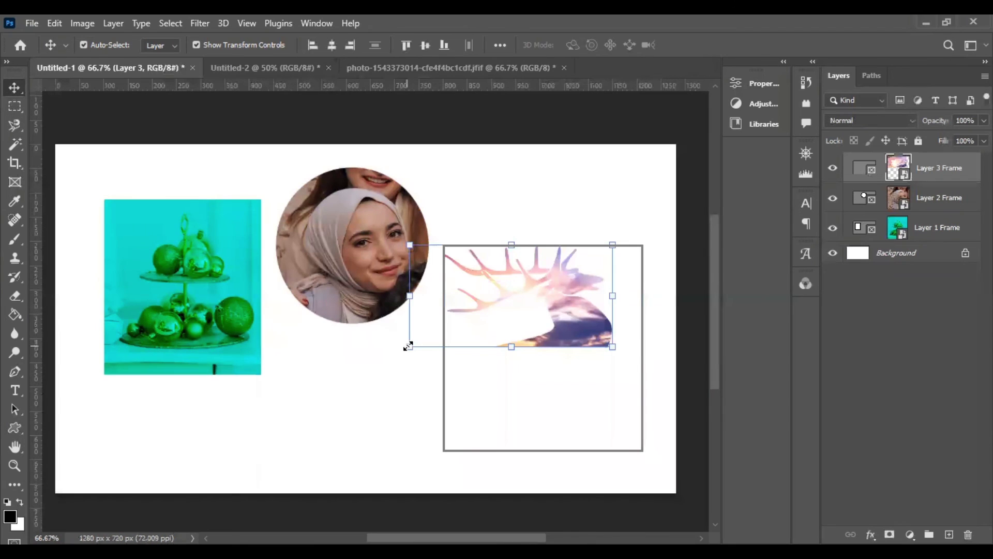
drag(408, 346, 287, 423)
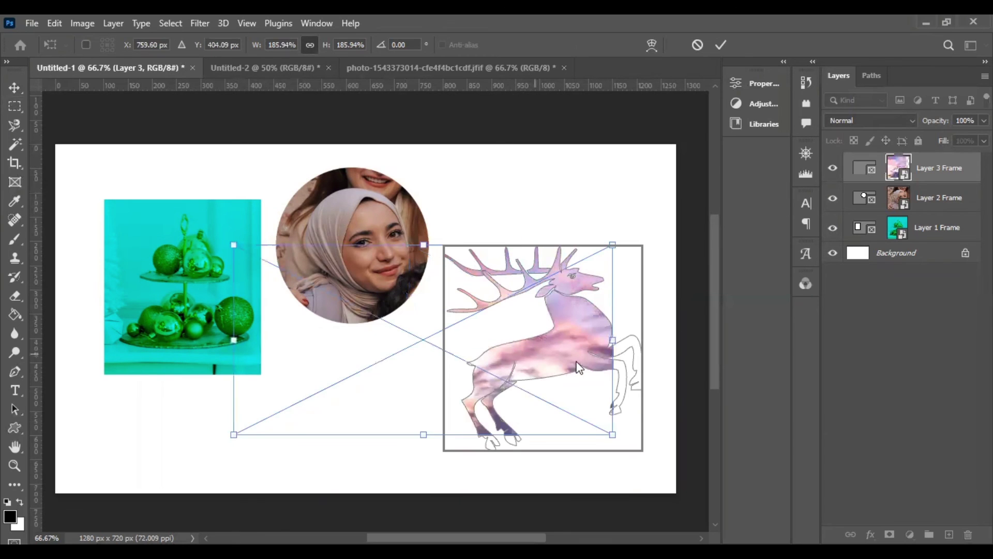
drag(538, 352, 581, 361)
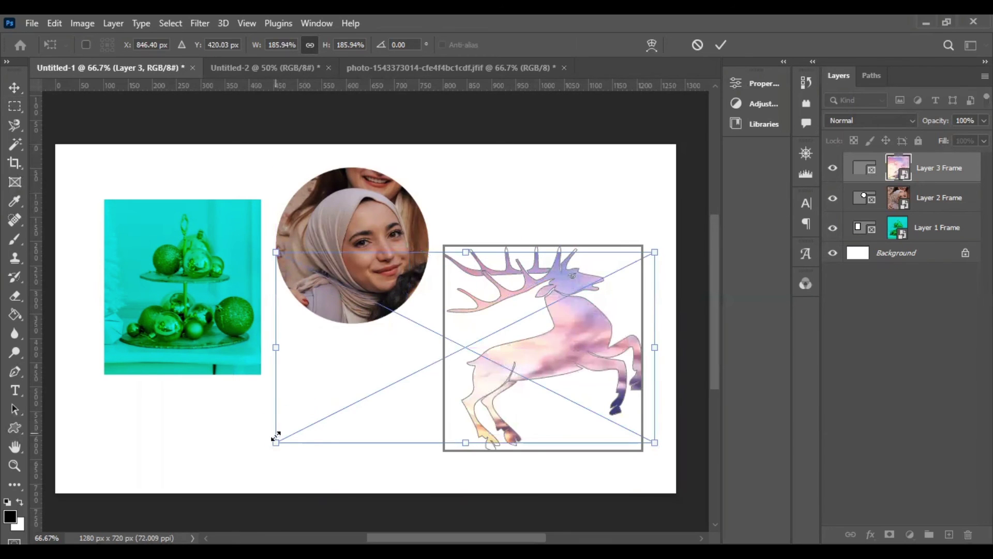
drag(276, 441, 249, 469)
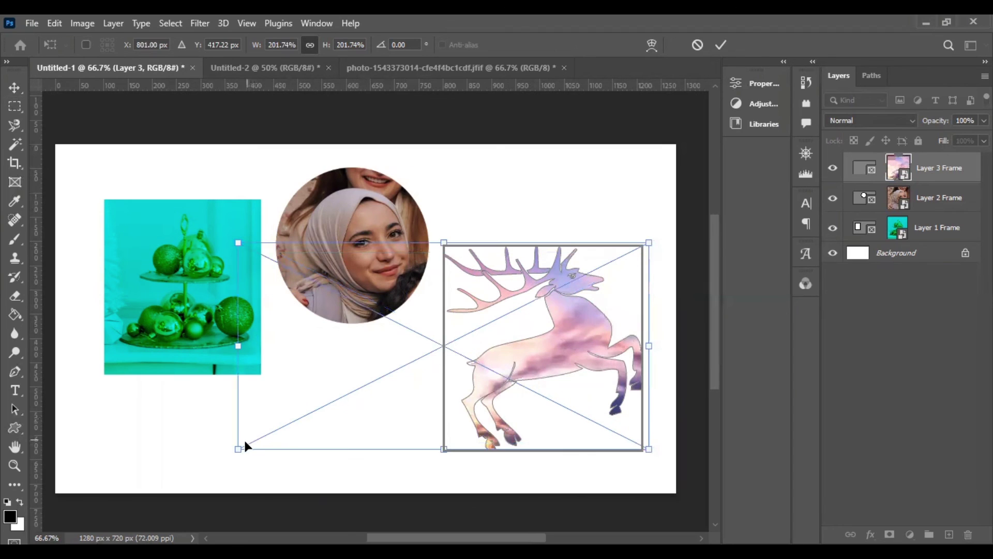
drag(239, 446, 220, 460)
drag(592, 360, 602, 357)
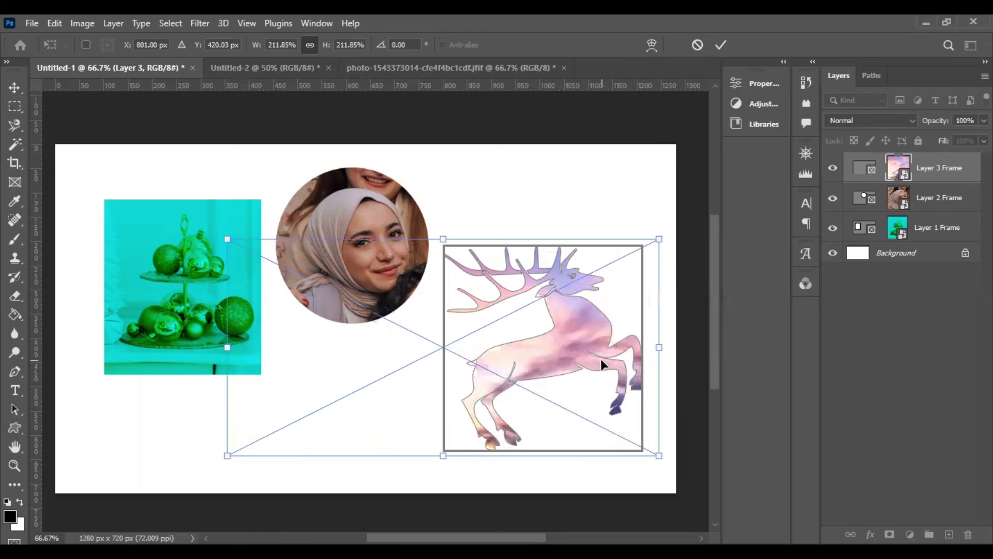
click(15, 88)
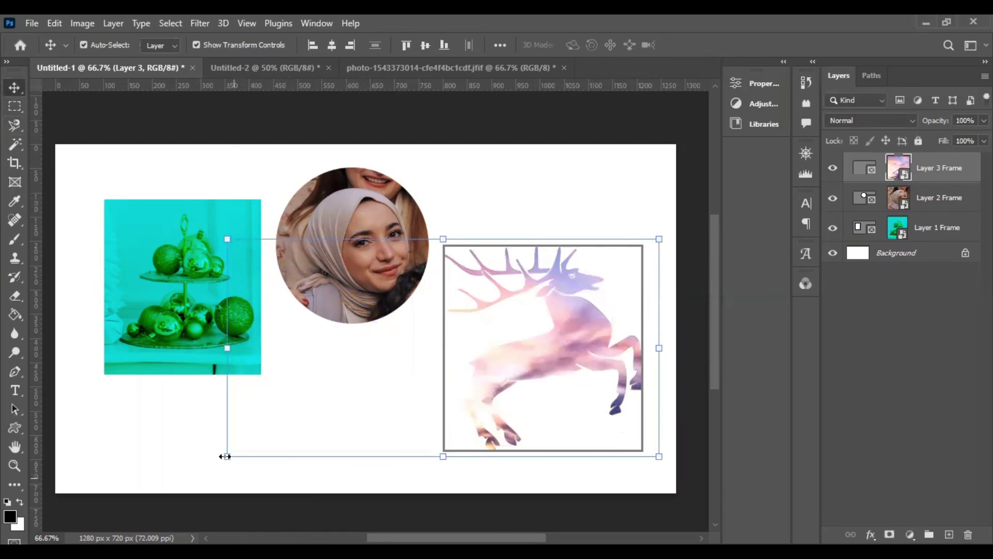
Step: Try rotating the sunset picture inside the stag frame to -119.67°, and undo the rotation
key(ctrl+t)
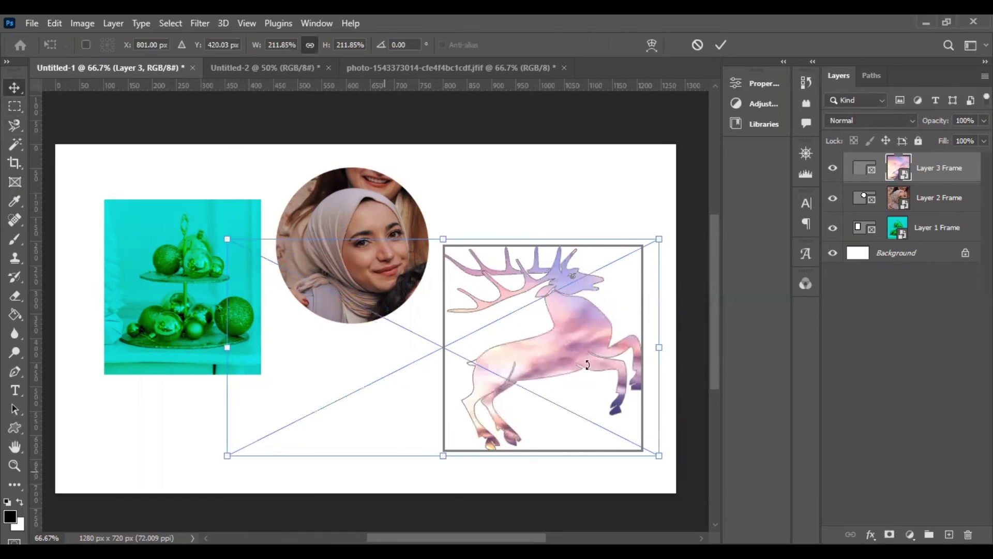
drag(384, 471, 609, 336)
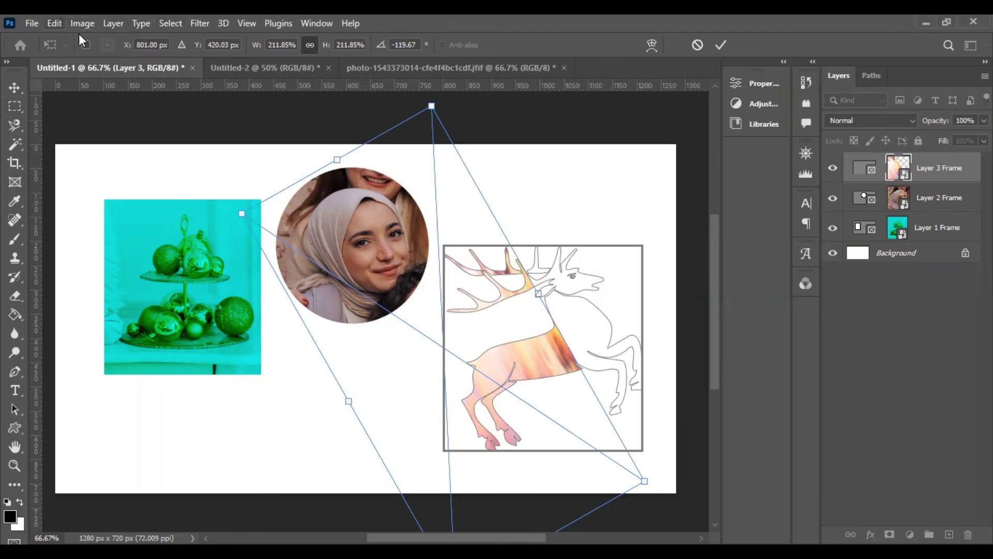
key(ctrl+z)
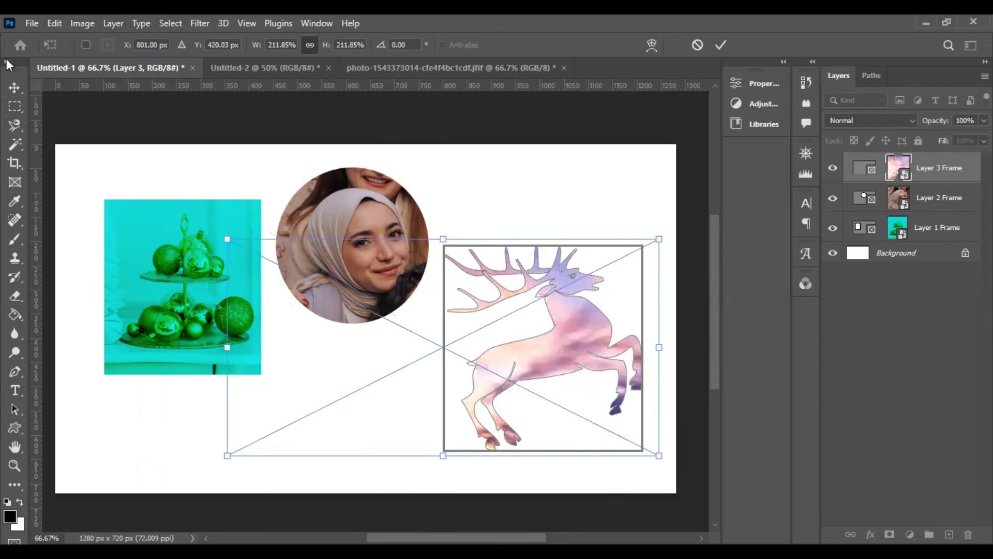
click(14, 87)
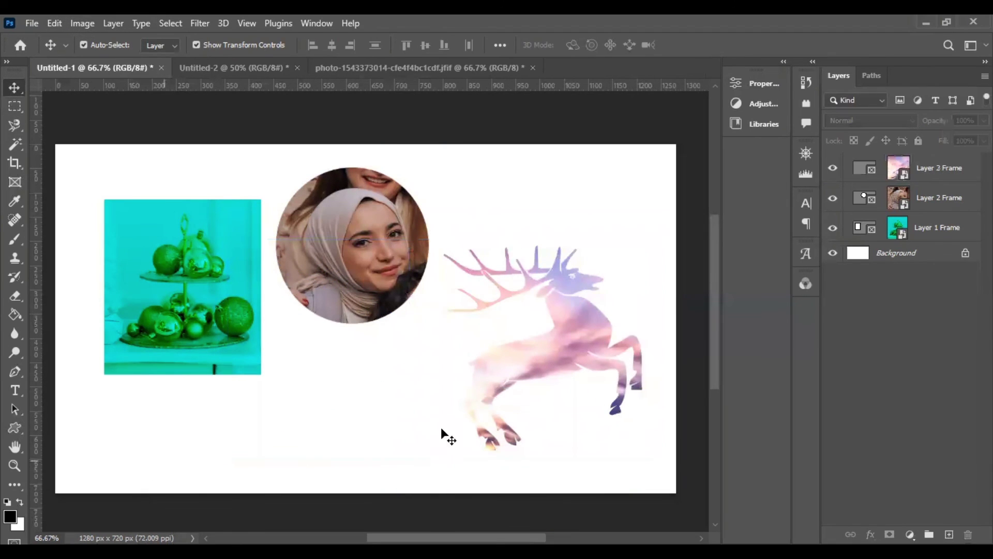
Step: Move the filled stag frame about 45 px right, and shift only its inner picture 25 px left and 14 px down
click(523, 362)
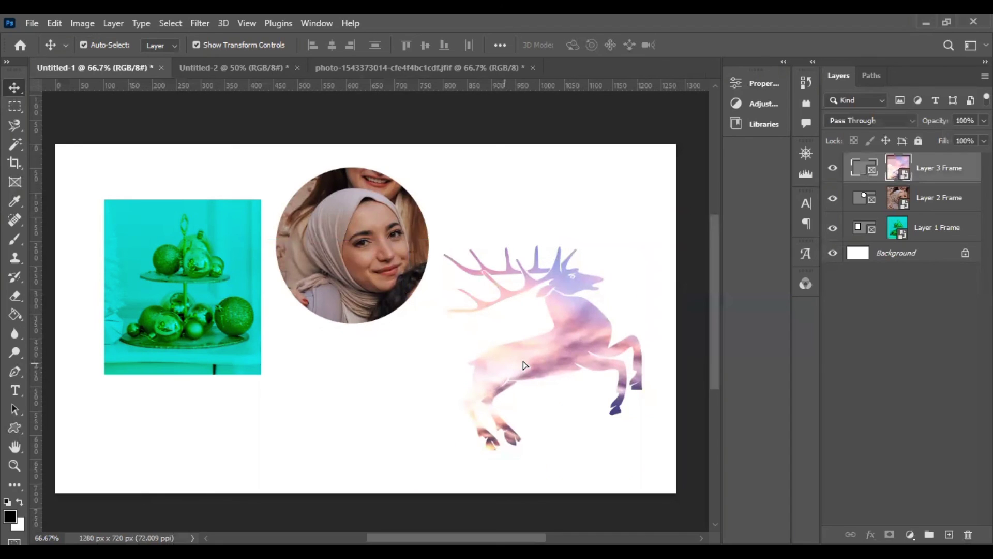
click(900, 176)
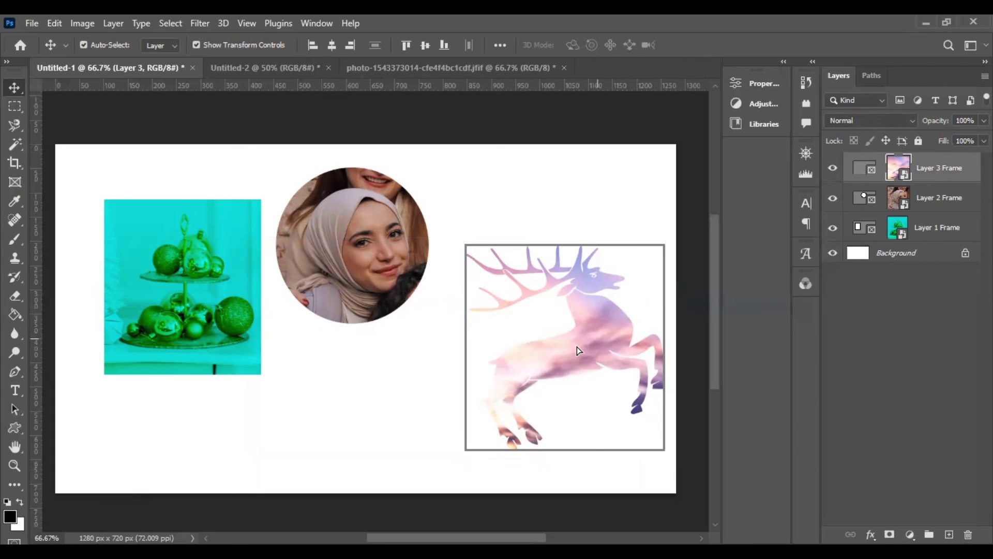
drag(598, 339, 585, 346)
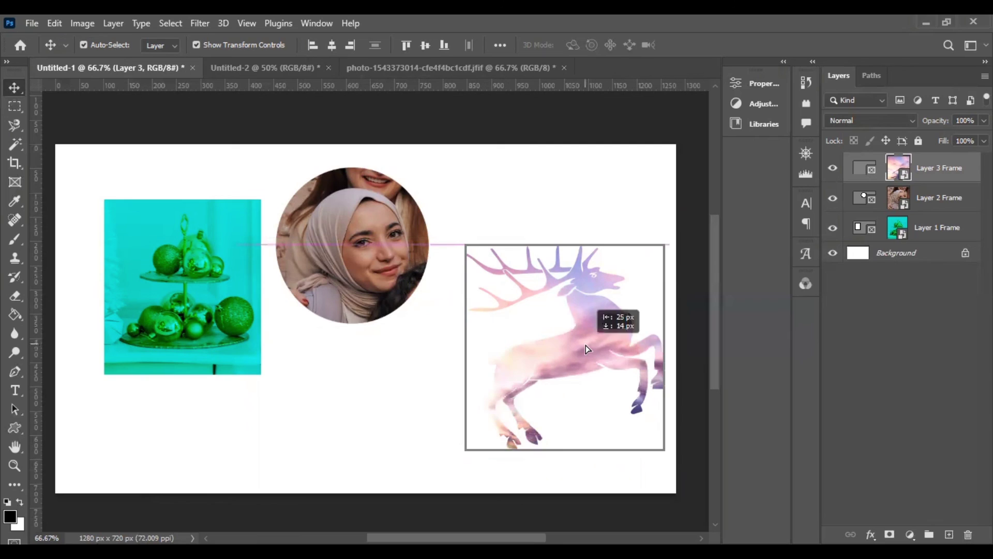
click(180, 419)
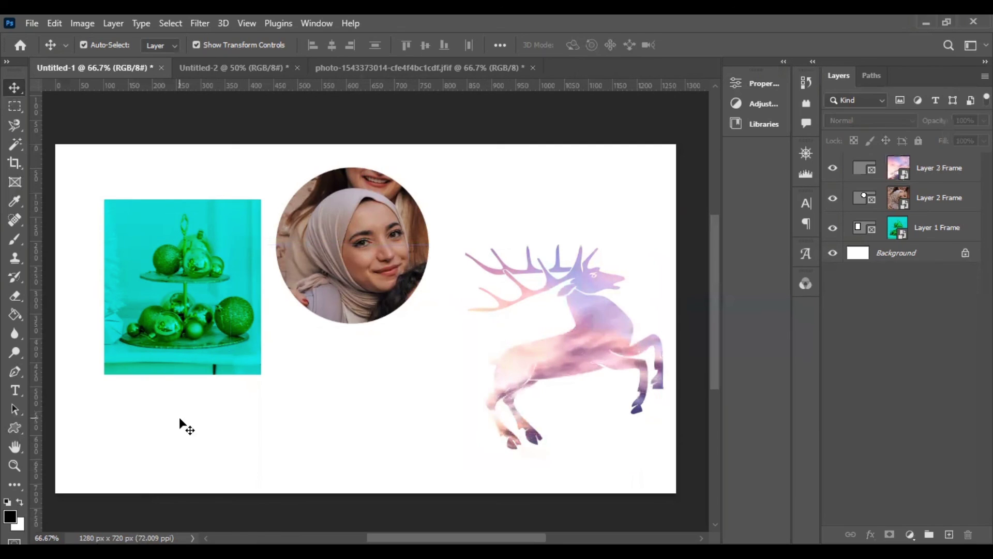